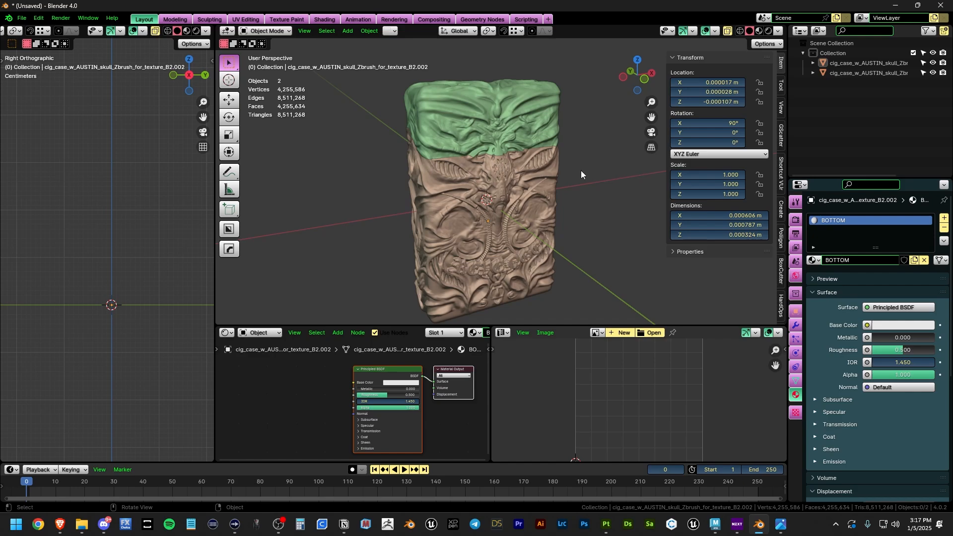
Step: Select the brown lower object of the cigarette case in Blender's viewport
{"action": "left_click", "coordinate": [511, 179]}
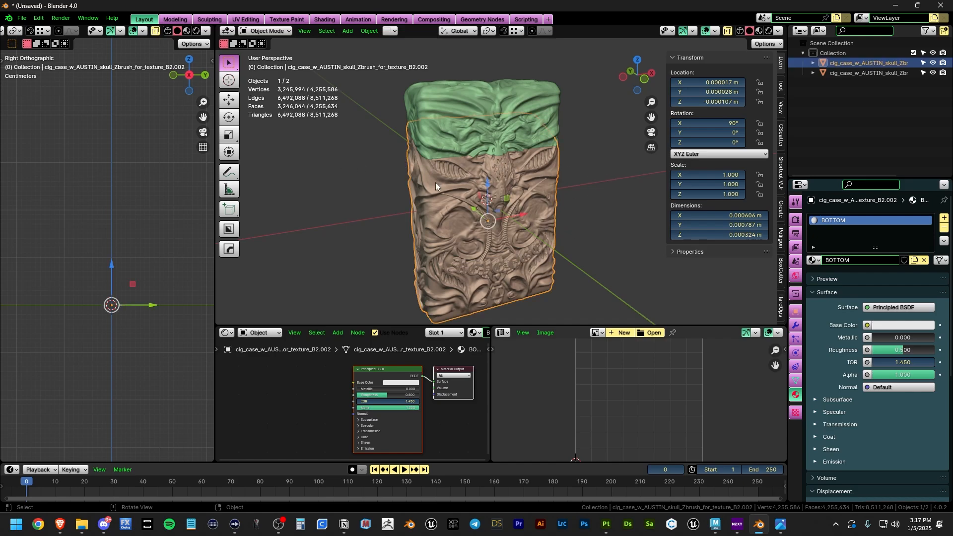
{"action": "left_click", "coordinate": [612, 236]}
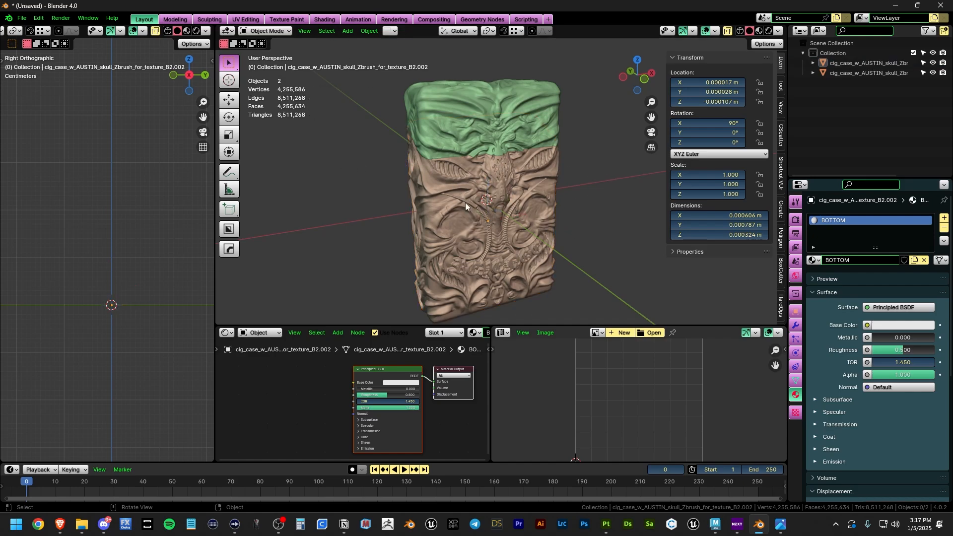
{"action": "left_click", "coordinate": [466, 202]}
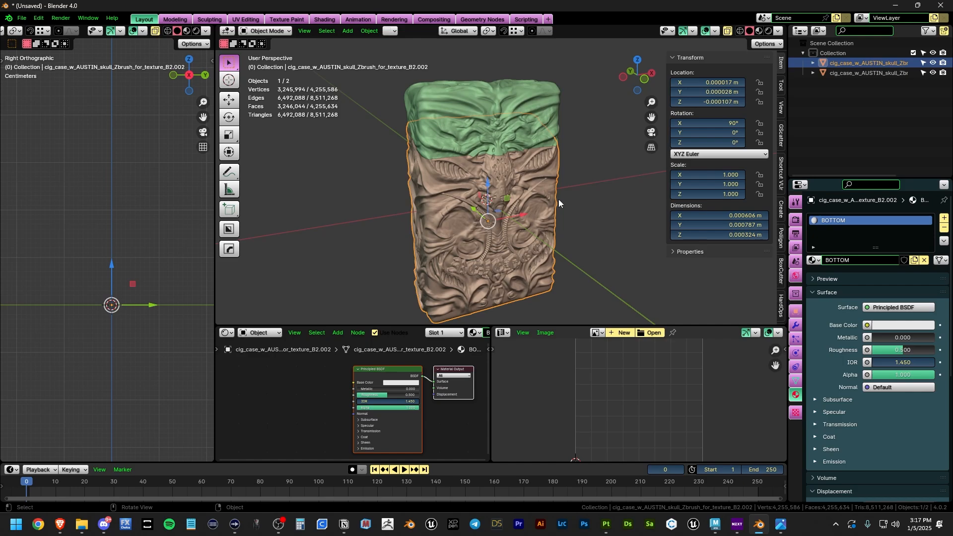
Step: Enter Edit Mode on the bottom part, select all to show its UVs, then return to Object Mode
{"action": "key", "text": "Tab"}
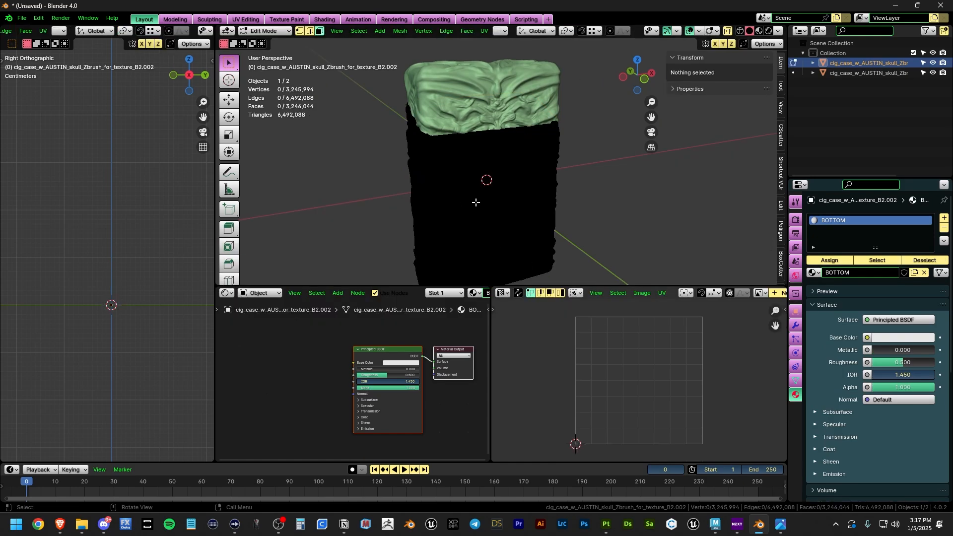
{"action": "key", "text": "a"}
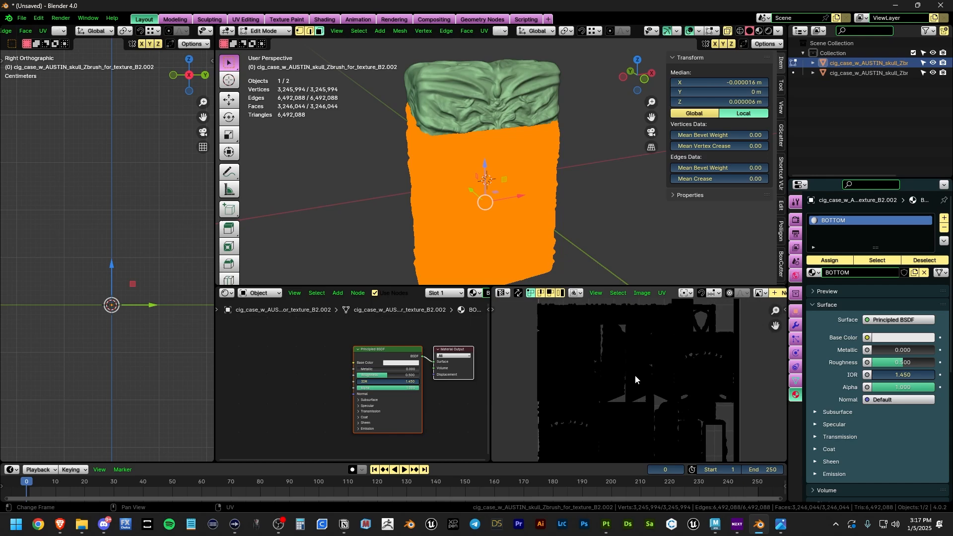
{"action": "scroll", "coordinate": [638, 384], "scroll_direction": "down", "scroll_amount": 3}
{"action": "key", "text": "alt+a"}
{"action": "key", "text": "Tab"}
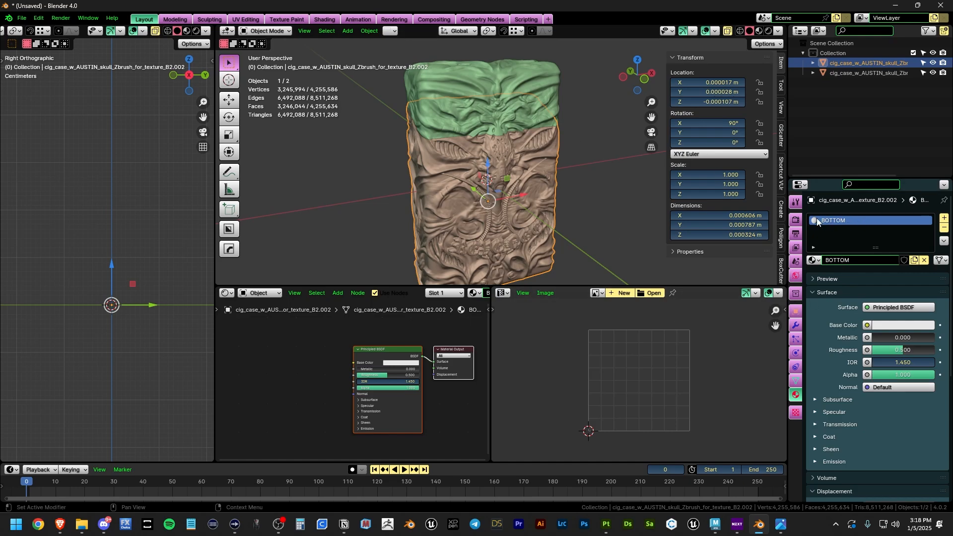
Step: Check the green top part and orbit to a front-on view before moving to Substance 3D Painter
{"action": "left_click", "coordinate": [485, 93]}
{"action": "left_click", "coordinate": [610, 190]}
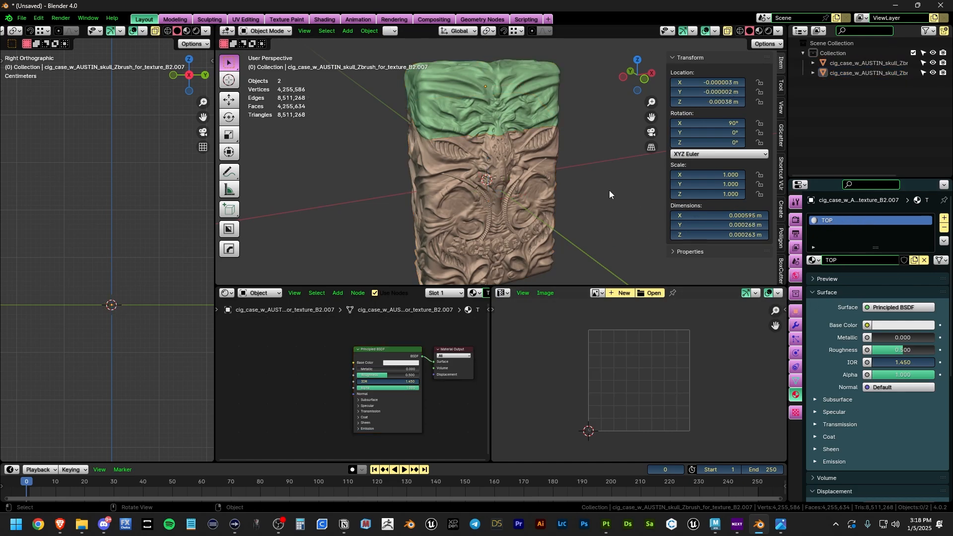
{"action": "middle_click_drag", "start_coordinate": [536, 198], "coordinate": [482, 187]}
{"action": "scroll", "coordinate": [490, 195], "scroll_direction": "down", "scroll_amount": 3}
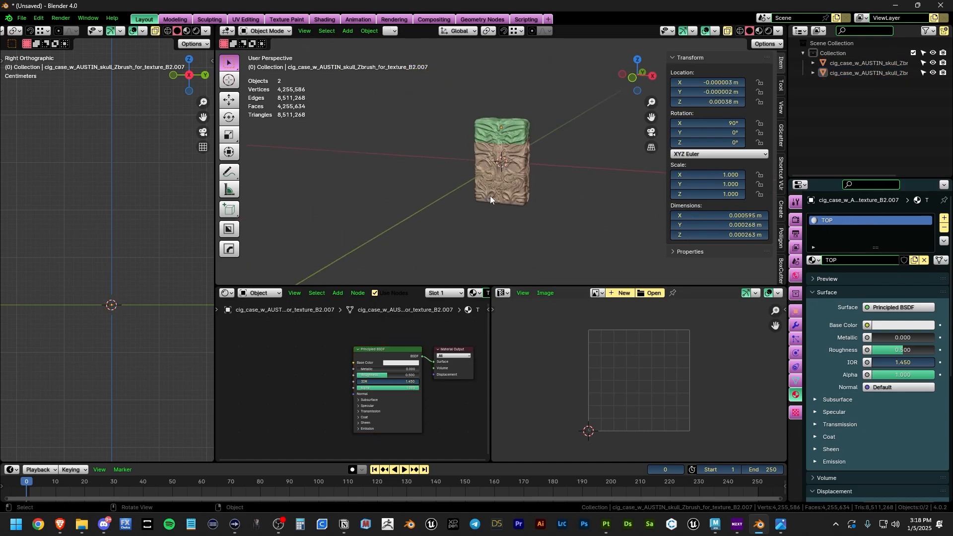
{"action": "scroll", "coordinate": [491, 199], "scroll_direction": "up", "scroll_amount": 3}
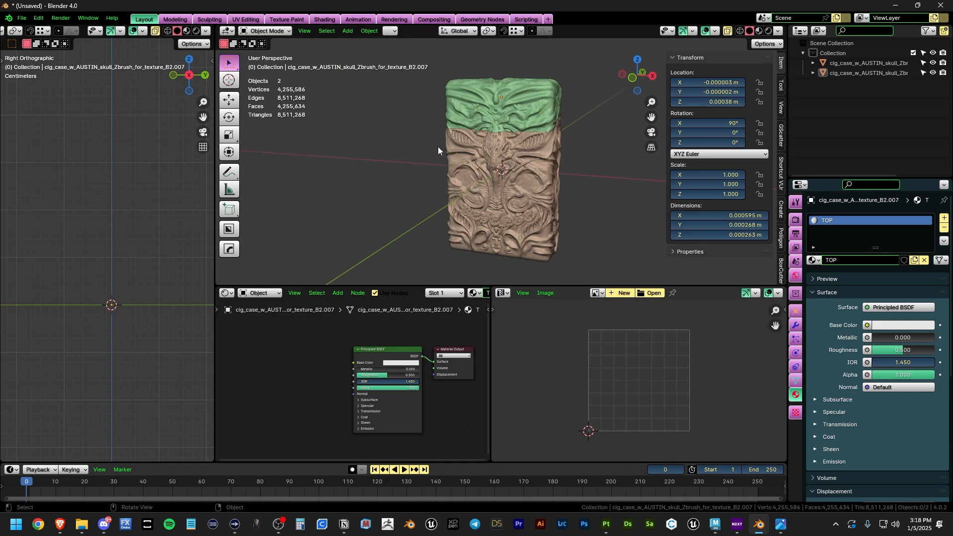
{"action": "key", "text": "alt+Tab"}
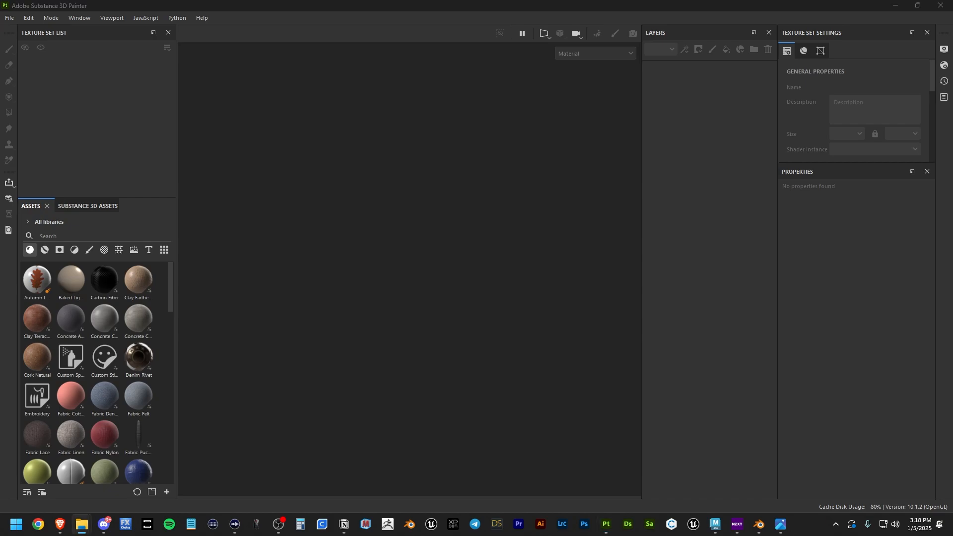
Step: Drop cigarette case staging top-bottom.obj from the 'for SP' folder into a new project at 4096 with OpenGL normals
{"action": "left_click_drag", "start_coordinate": [497, 1], "coordinate": [686, 97]}
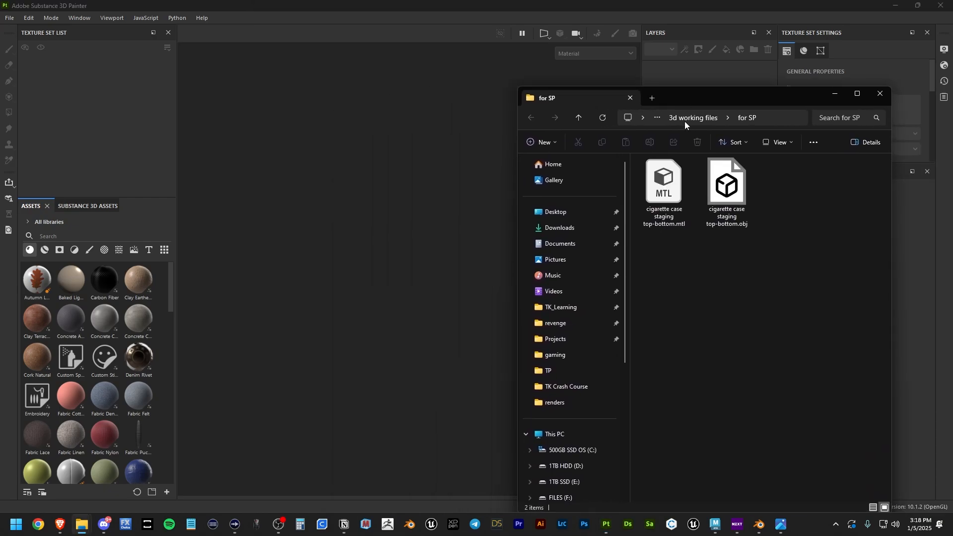
{"action": "left_click_drag", "start_coordinate": [727, 201], "coordinate": [324, 210]}
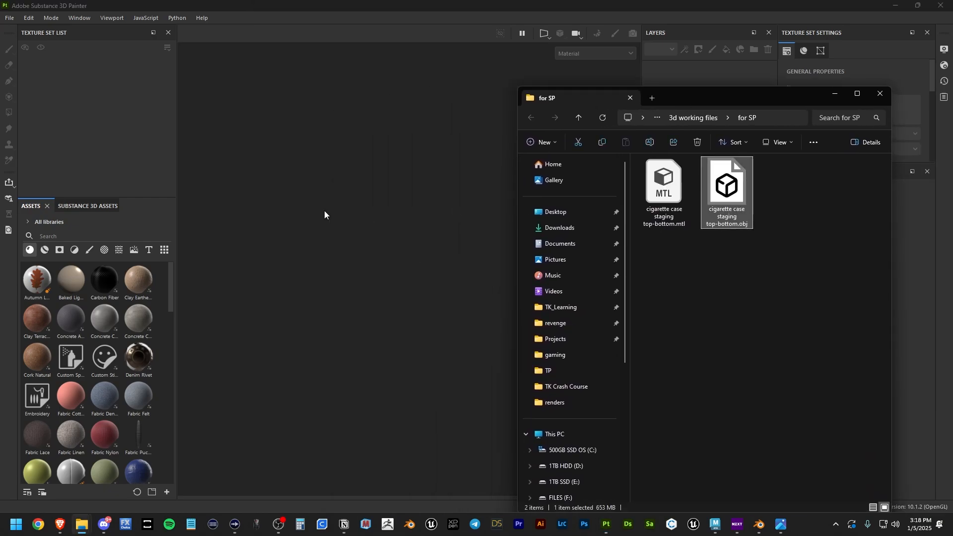
{"action": "left_click_drag", "start_coordinate": [701, 101], "coordinate": [720, 1]}
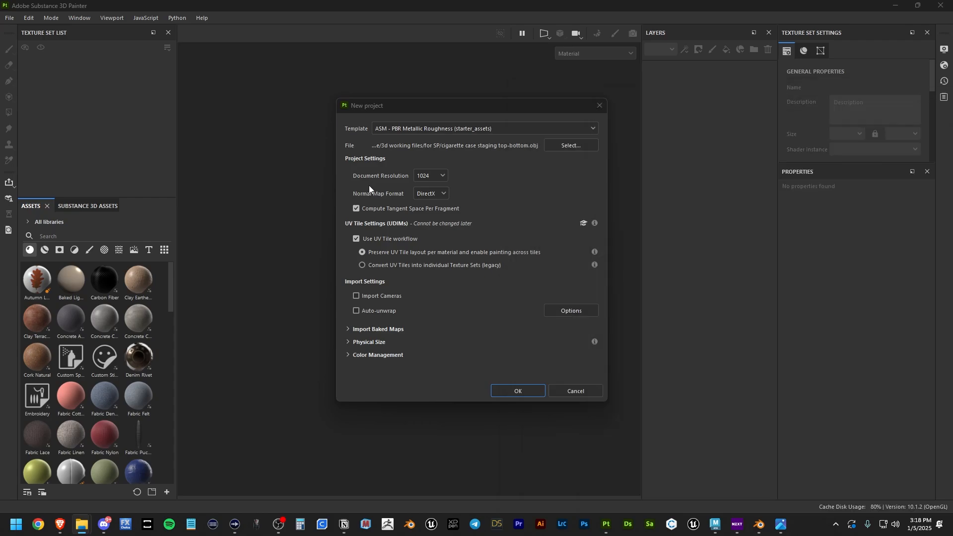
{"action": "left_click", "coordinate": [424, 177]}
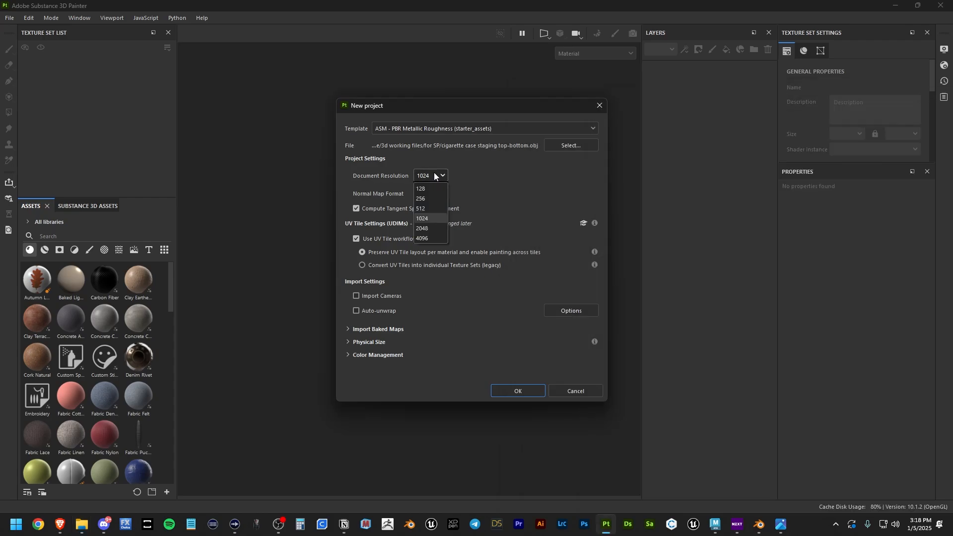
{"action": "left_click", "coordinate": [430, 222]}
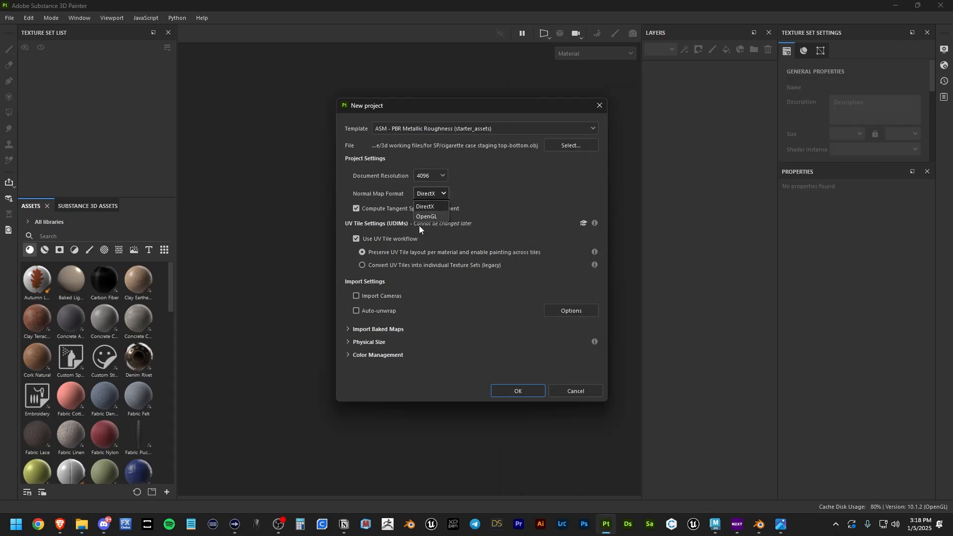
{"action": "left_click", "coordinate": [430, 217]}
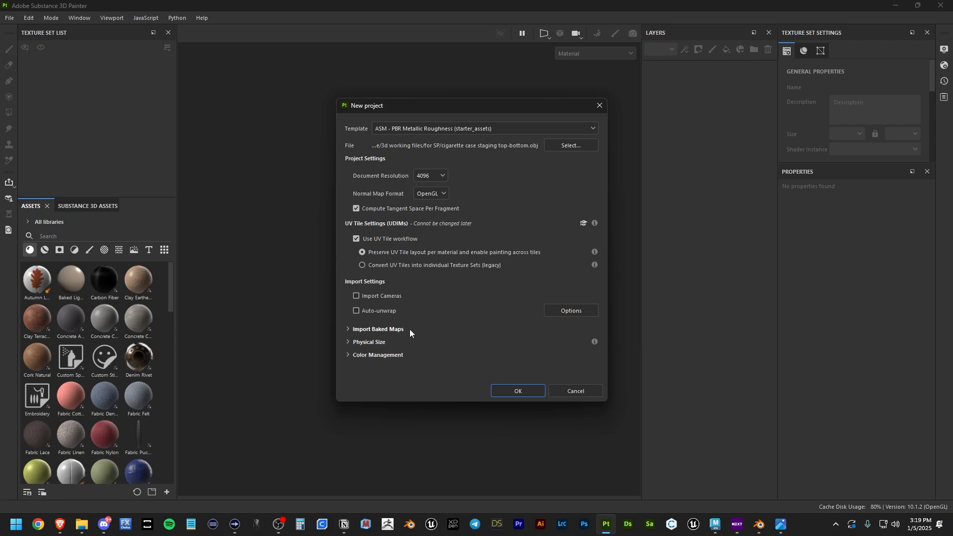
{"action": "left_click", "coordinate": [511, 392]}
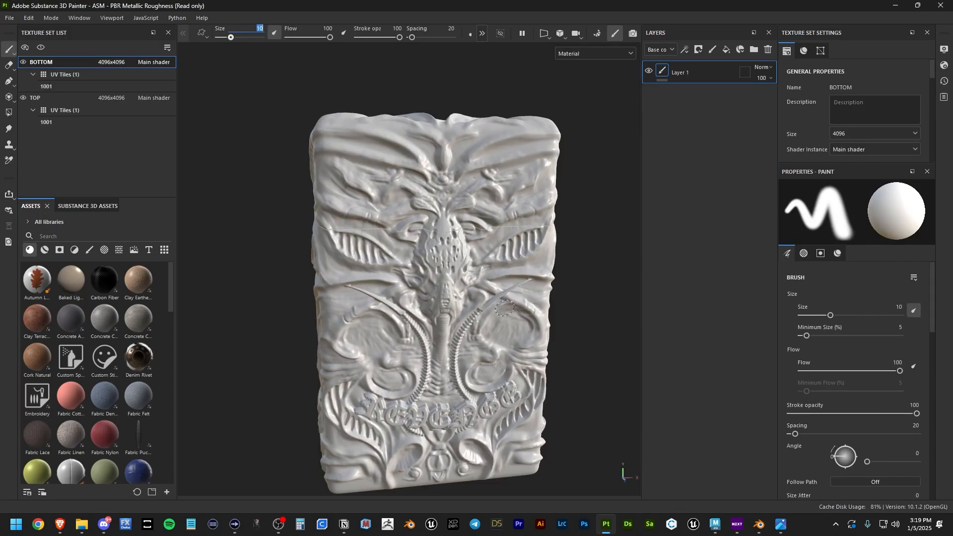
Step: Orbit around the case and switch between the TOP and BOTTOM texture sets to compare them
{"action": "mouse_move", "coordinate": [467, 272]}
{"action": "left_mouse_down", "text": "alt"}
{"action": "mouse_move", "coordinate": [524, 184]}
{"action": "mouse_move", "coordinate": [505, 281]}
{"action": "mouse_move", "coordinate": [563, 182]}
{"action": "mouse_move", "coordinate": [444, 273]}
{"action": "left_mouse_up", "text": "alt"}
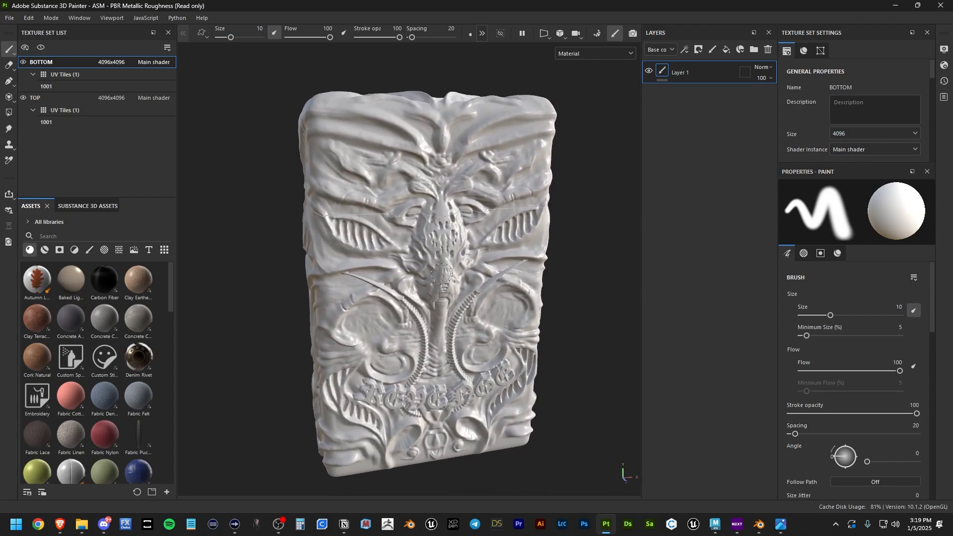
{"action": "left_click", "coordinate": [51, 98]}
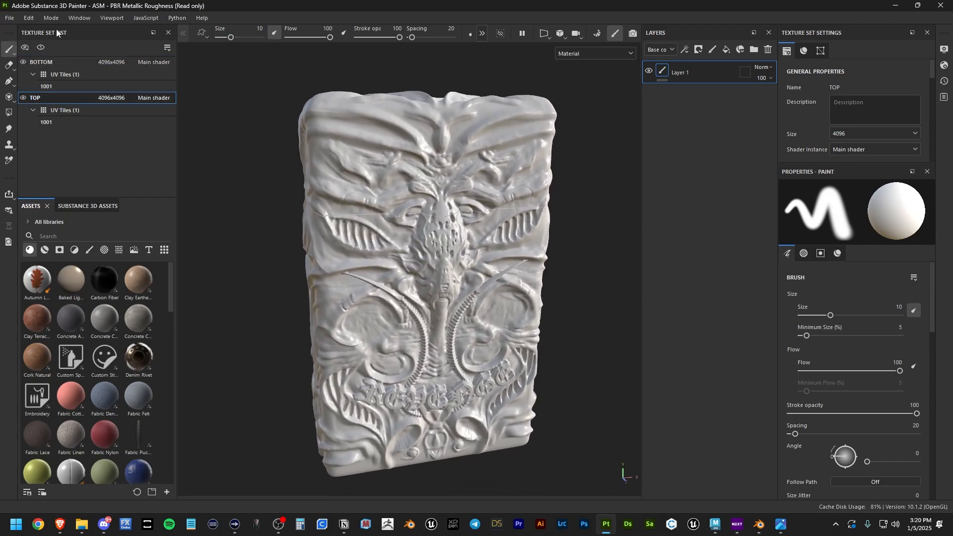
{"action": "left_click", "coordinate": [53, 61]}
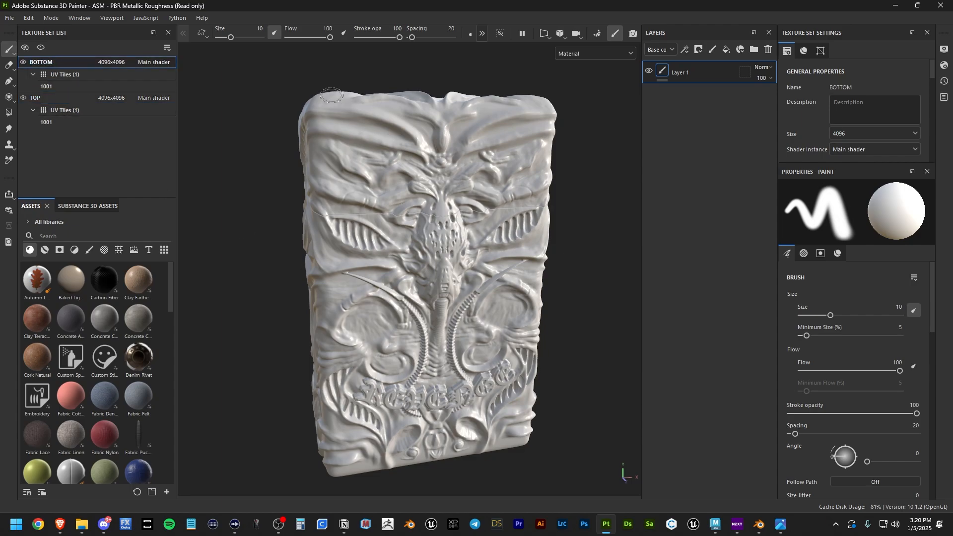
{"action": "left_click", "coordinate": [51, 97]}
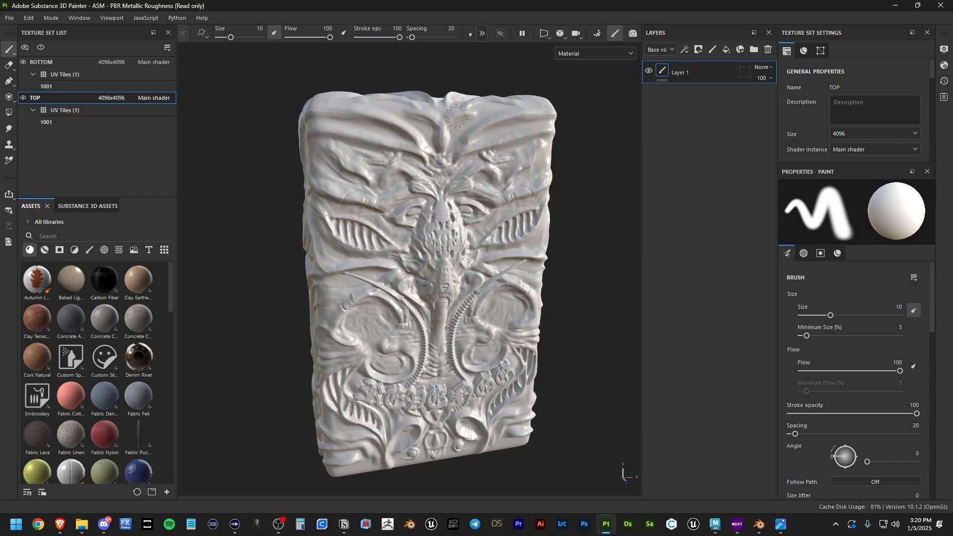
{"action": "mouse_move", "coordinate": [422, 211]}
{"action": "left_mouse_down", "text": "alt"}
{"action": "mouse_move", "coordinate": [517, 210]}
{"action": "mouse_move", "coordinate": [398, 222]}
{"action": "left_mouse_up", "text": "alt"}
{"action": "middle_click_drag", "start_coordinate": [399, 222], "coordinate": [465, 233], "text": "alt"}
{"action": "scroll", "coordinate": [465, 235], "scroll_direction": "up", "scroll_amount": 3}
{"action": "mouse_move", "coordinate": [465, 235]}
{"action": "left_mouse_down", "text": "alt"}
{"action": "mouse_move", "coordinate": [507, 259]}
{"action": "mouse_move", "coordinate": [462, 268]}
{"action": "left_mouse_up", "text": "alt"}
{"action": "middle_click_drag", "start_coordinate": [462, 268], "coordinate": [399, 237], "text": "alt"}
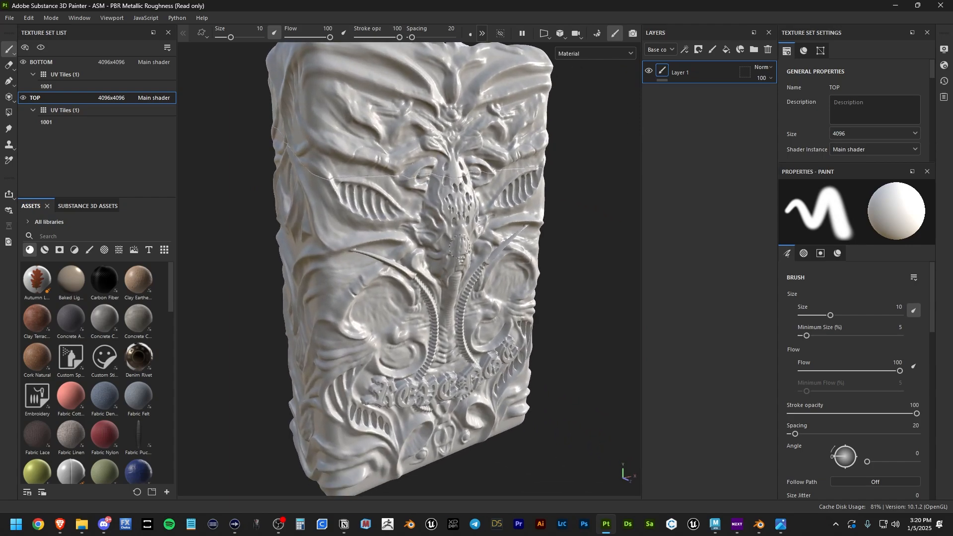
Step: In the baker, set output size to 4096 and the ID baker to Mesh ID / Polygroup with Random colors
{"action": "left_click", "coordinate": [598, 35]}
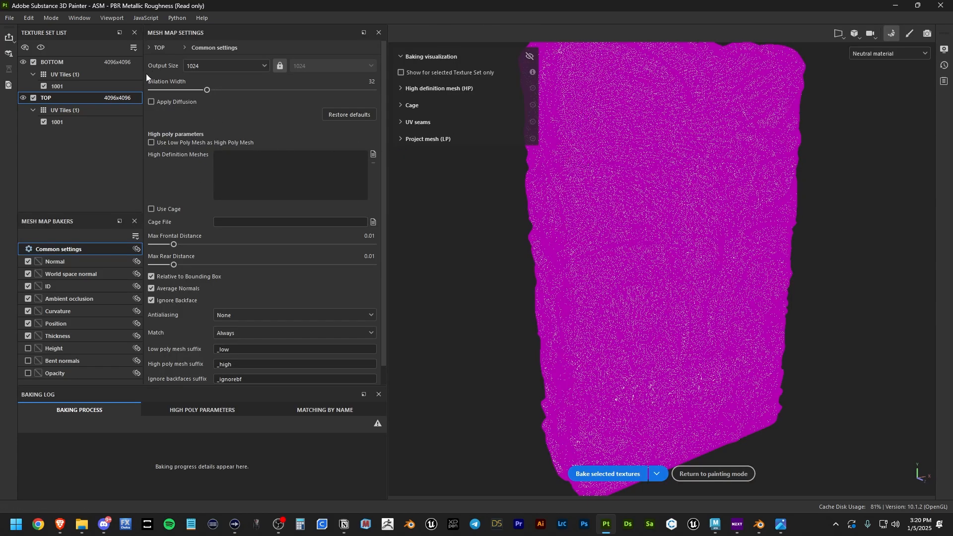
{"action": "left_click", "coordinate": [216, 66]}
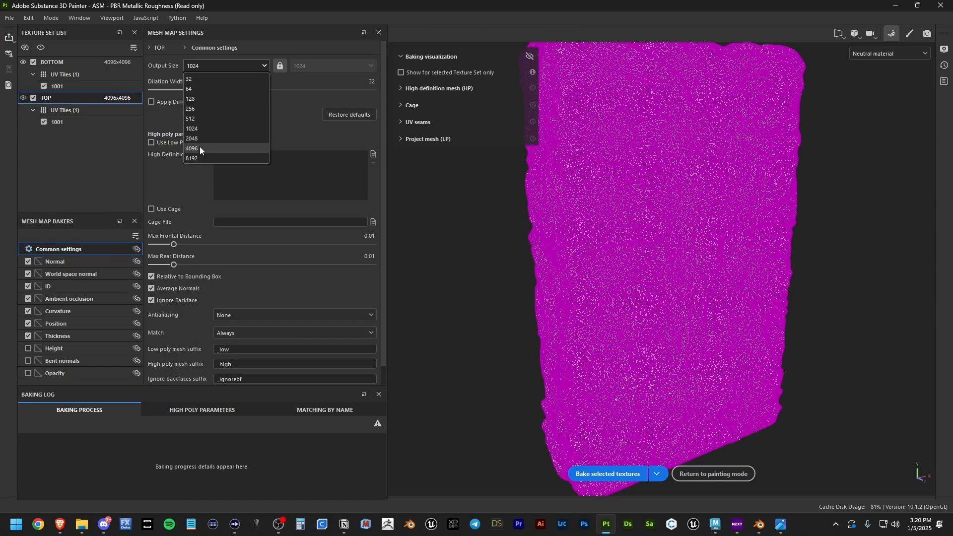
{"action": "left_click", "coordinate": [200, 147]}
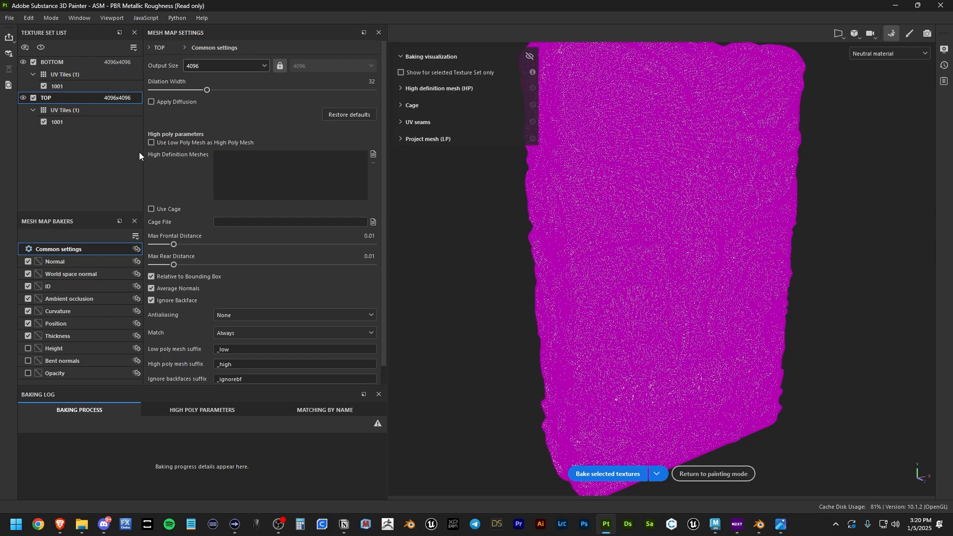
{"action": "left_click", "coordinate": [94, 261]}
{"action": "left_click", "coordinate": [87, 276]}
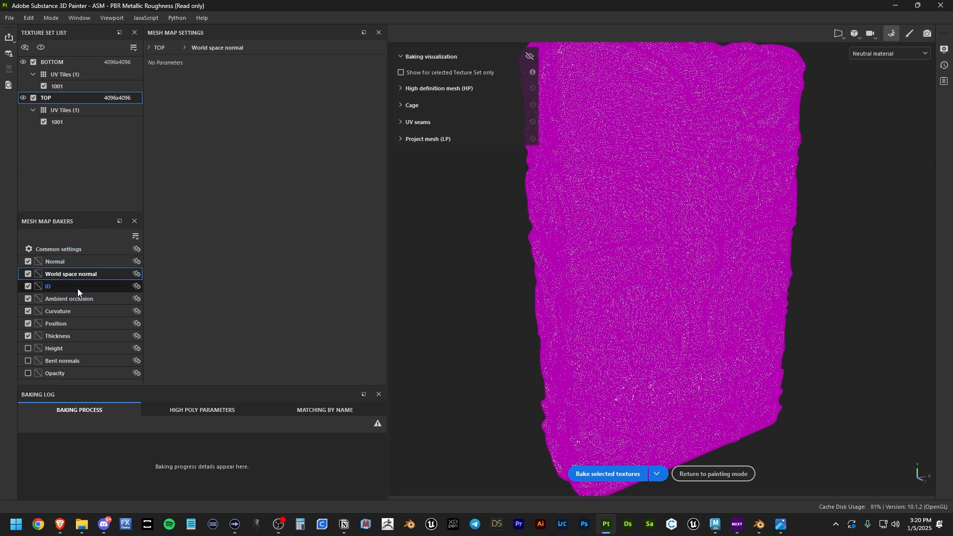
{"action": "left_click", "coordinate": [77, 288]}
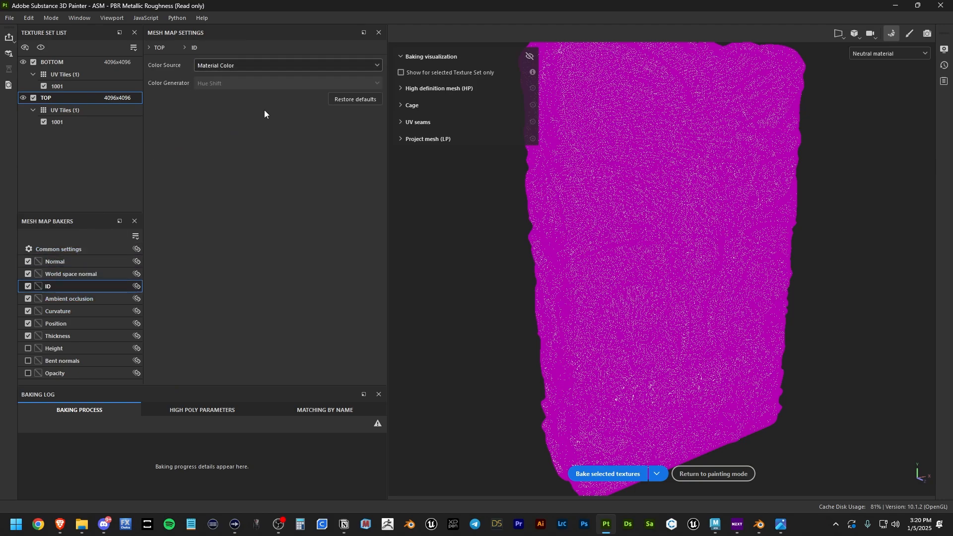
{"action": "left_click", "coordinate": [263, 65]}
{"action": "left_click", "coordinate": [222, 109]}
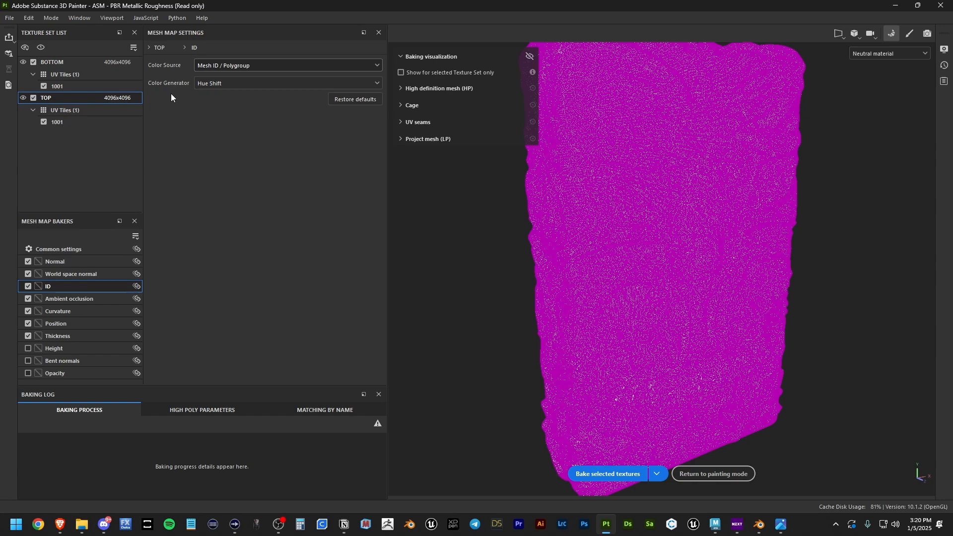
{"action": "left_click", "coordinate": [219, 83]}
{"action": "left_click", "coordinate": [223, 101]}
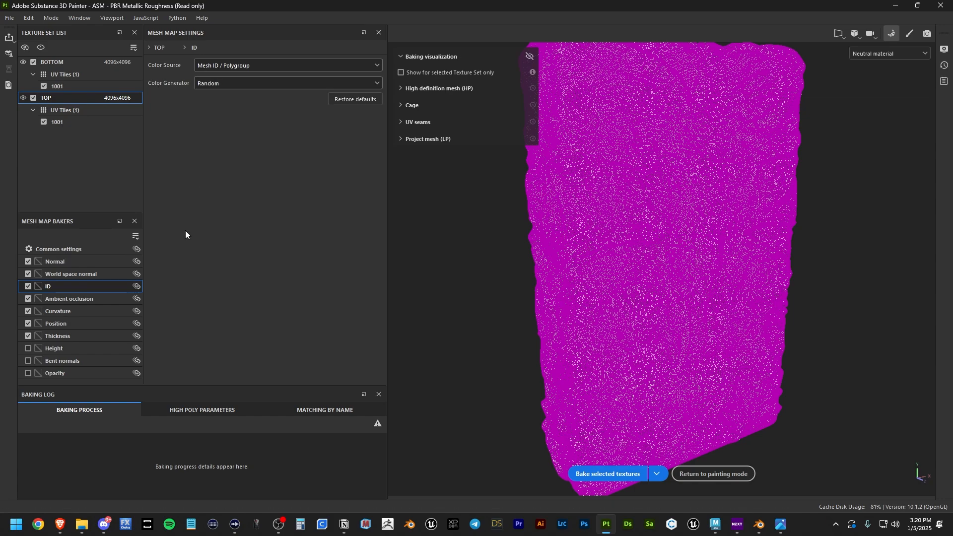
Step: Give ambient occlusion 256 secondary rays with same-mesh-name self occlusion, and curvature from the normal map
{"action": "left_click", "coordinate": [81, 299]}
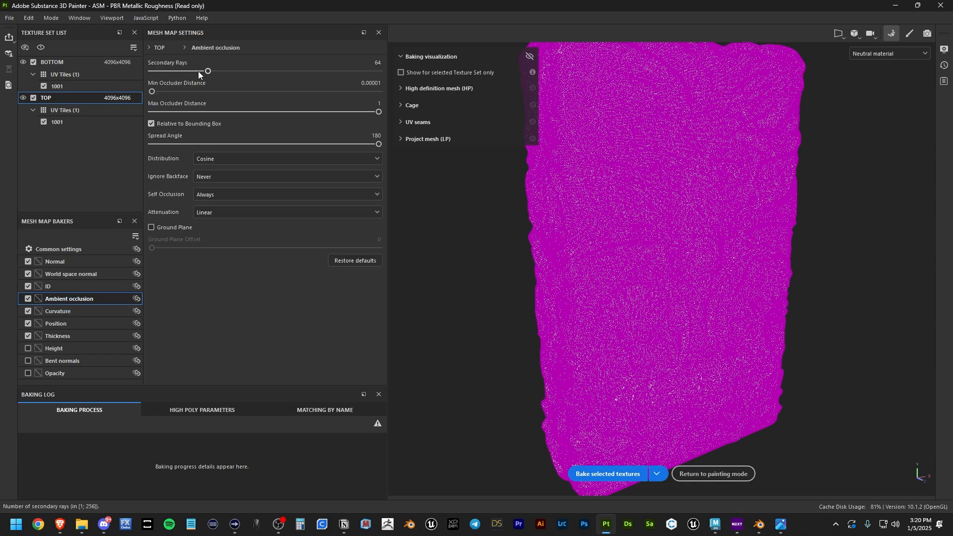
{"action": "left_click_drag", "start_coordinate": [208, 71], "coordinate": [413, 70]}
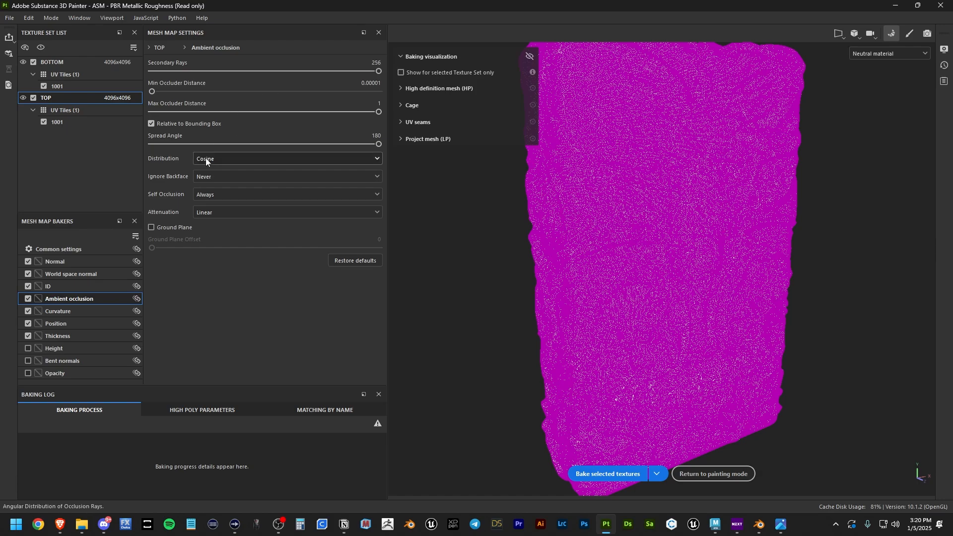
{"action": "left_click", "coordinate": [213, 195]}
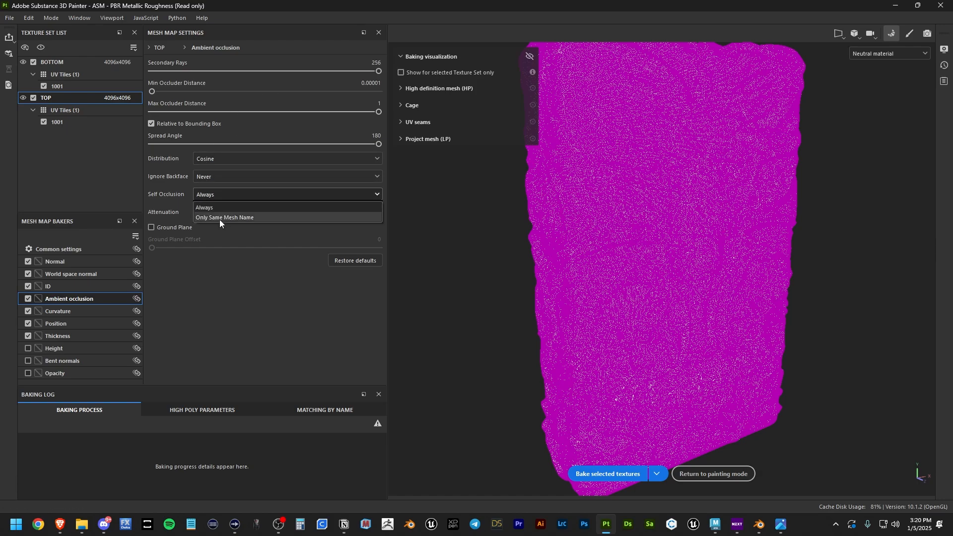
{"action": "left_click", "coordinate": [220, 219]}
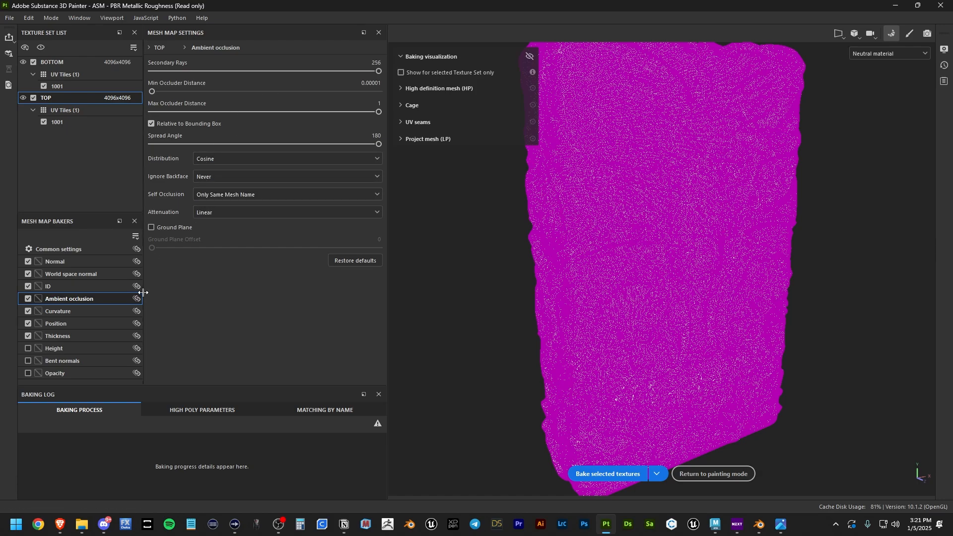
{"action": "left_click", "coordinate": [79, 313]}
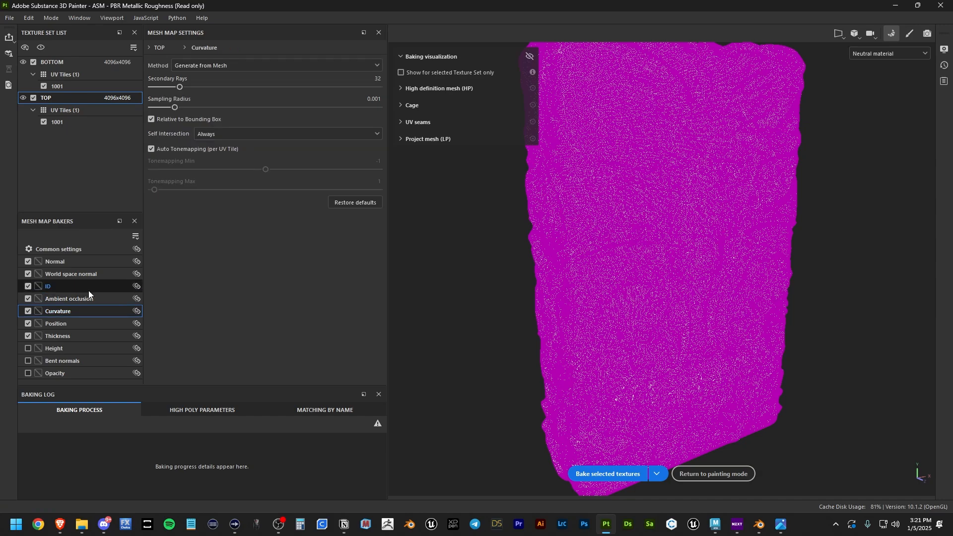
{"action": "left_click", "coordinate": [216, 66]}
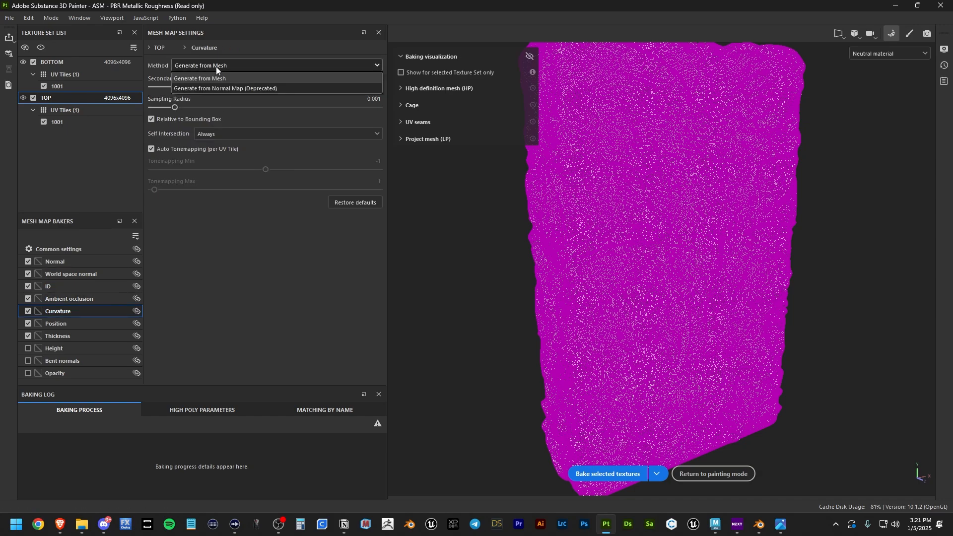
{"action": "left_click", "coordinate": [195, 88]}
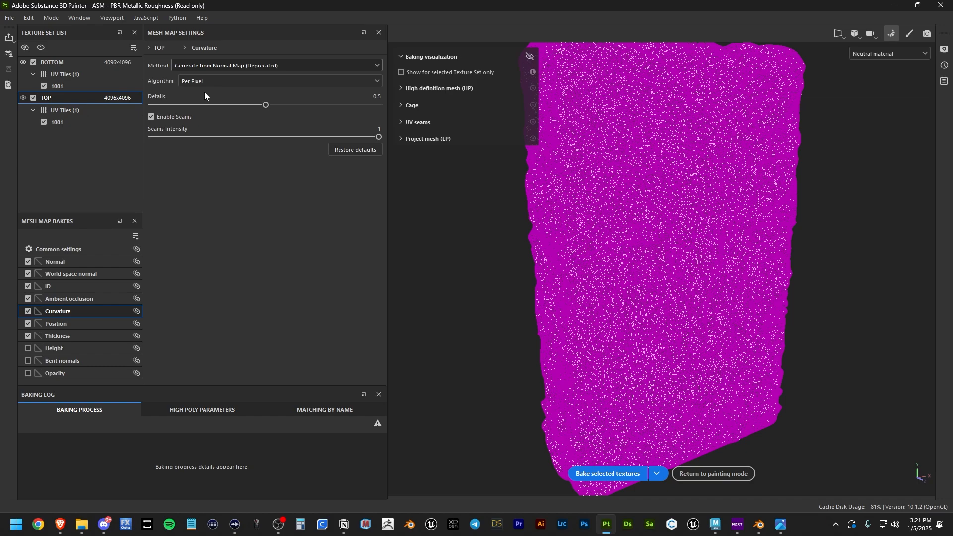
Step: Give Thickness 256 secondary rays with same-mesh-name self occlusion, then bake and return to painting
{"action": "left_click", "coordinate": [64, 323]}
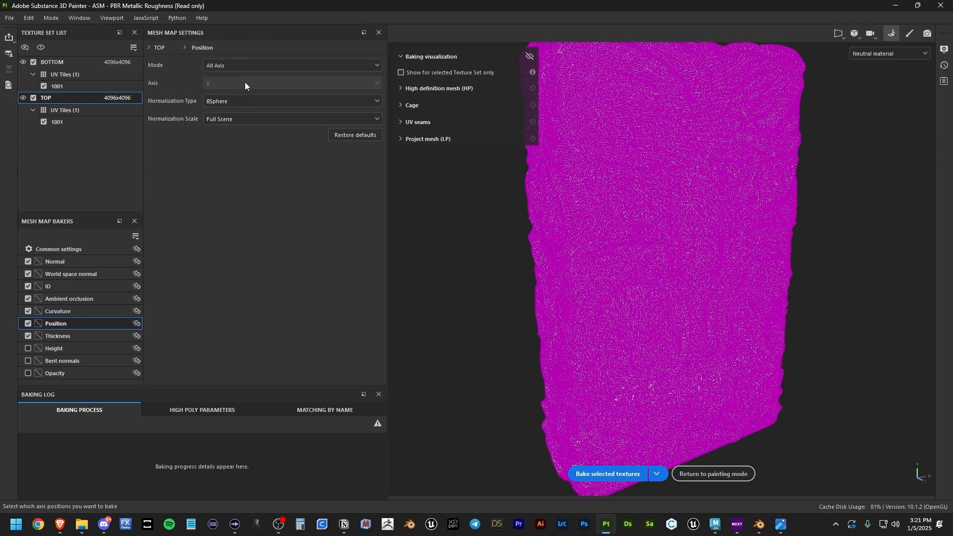
{"action": "left_click", "coordinate": [69, 335]}
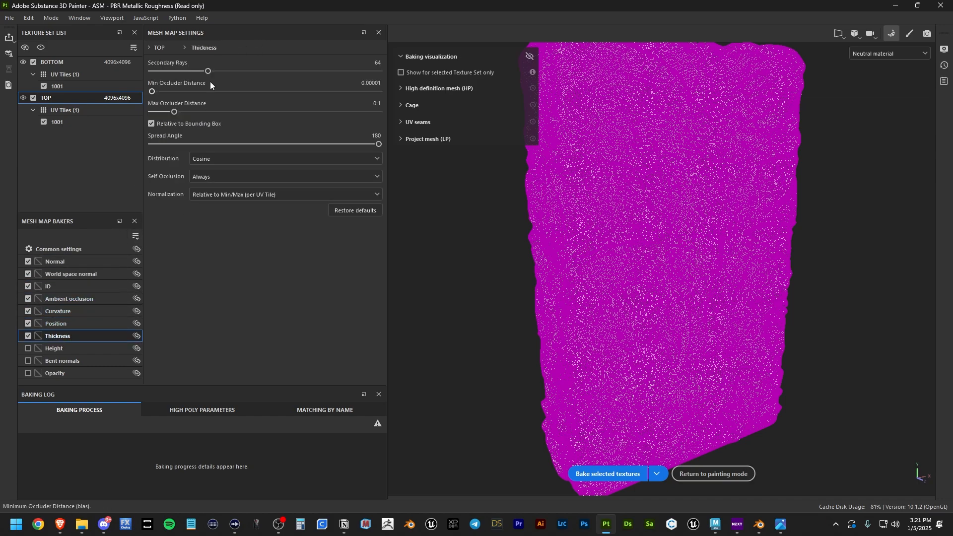
{"action": "left_click_drag", "start_coordinate": [208, 71], "coordinate": [380, 71]}
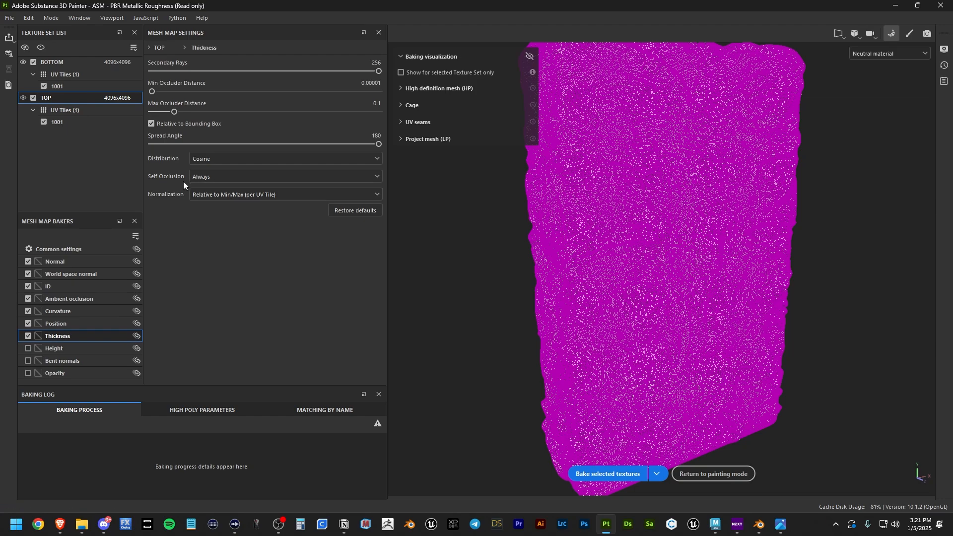
{"action": "left_click", "coordinate": [217, 177]}
{"action": "left_click", "coordinate": [207, 200]}
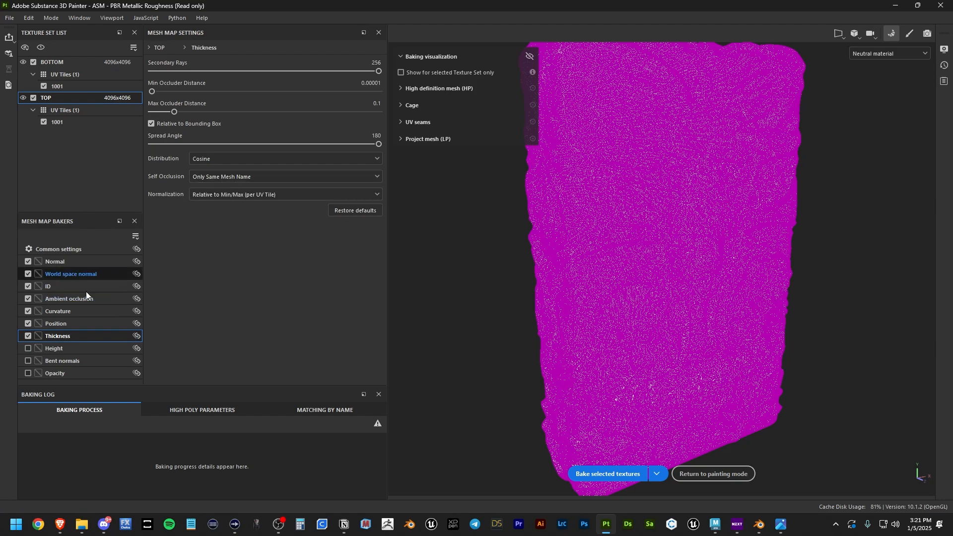
{"action": "left_click", "coordinate": [602, 474]}
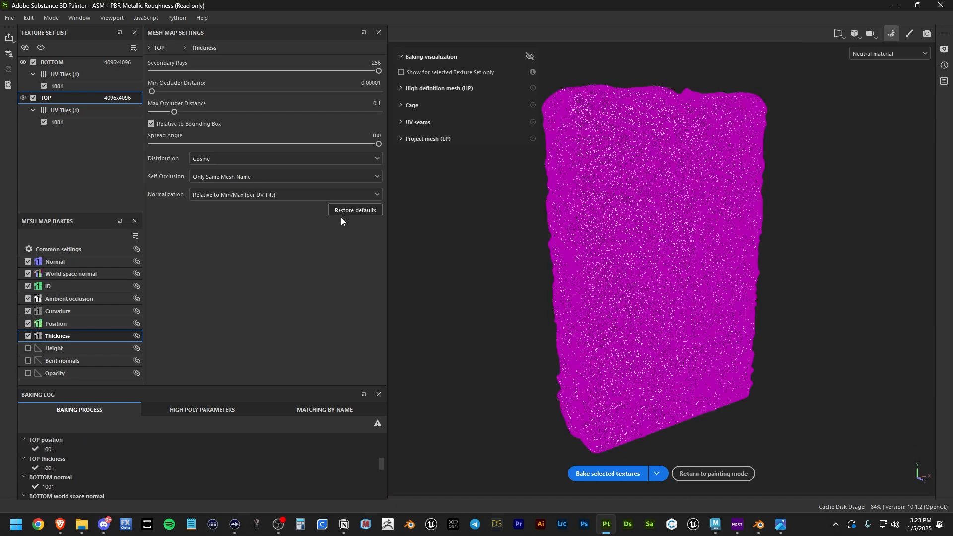
{"action": "left_click", "coordinate": [711, 473]}
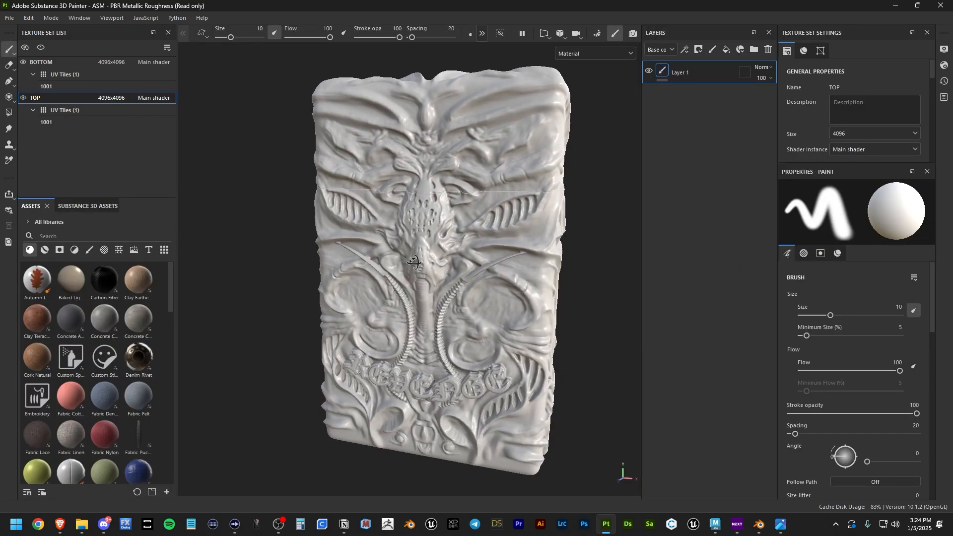
{"action": "left_click_drag", "start_coordinate": [413, 263], "coordinate": [427, 266], "text": "alt"}
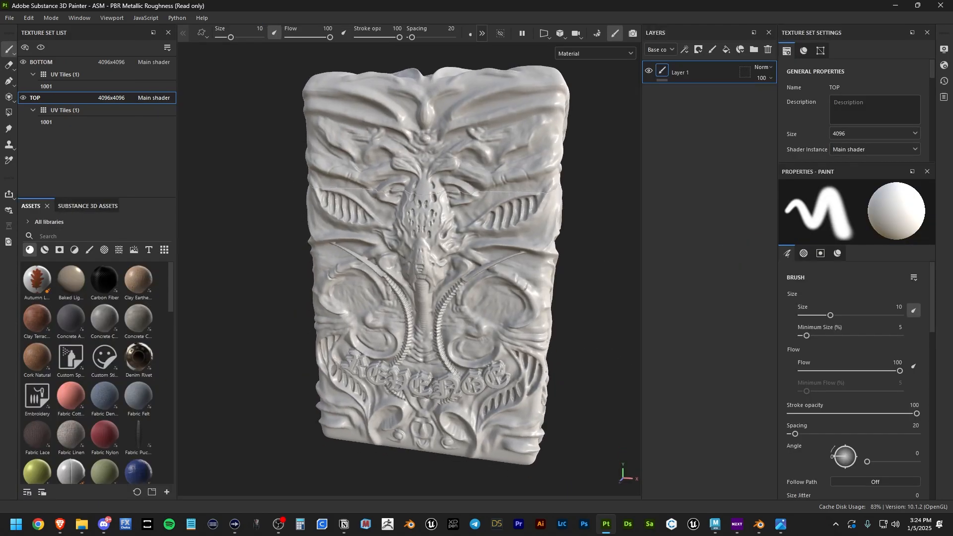
Step: Browse the Rust Fine and Iron Rough community asset pages, then return to Painter's asset search
{"action": "key", "text": "alt+Tab"}
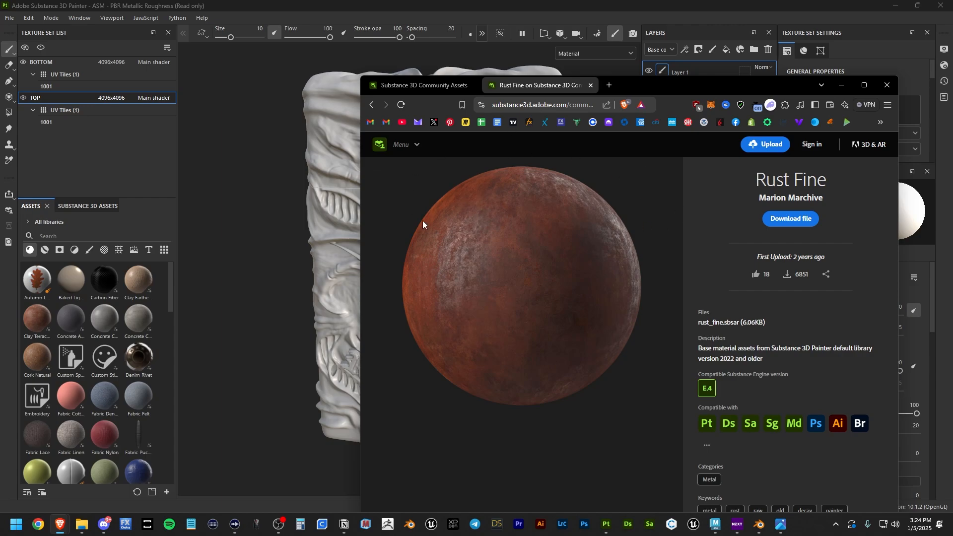
{"action": "left_click", "coordinate": [425, 86]}
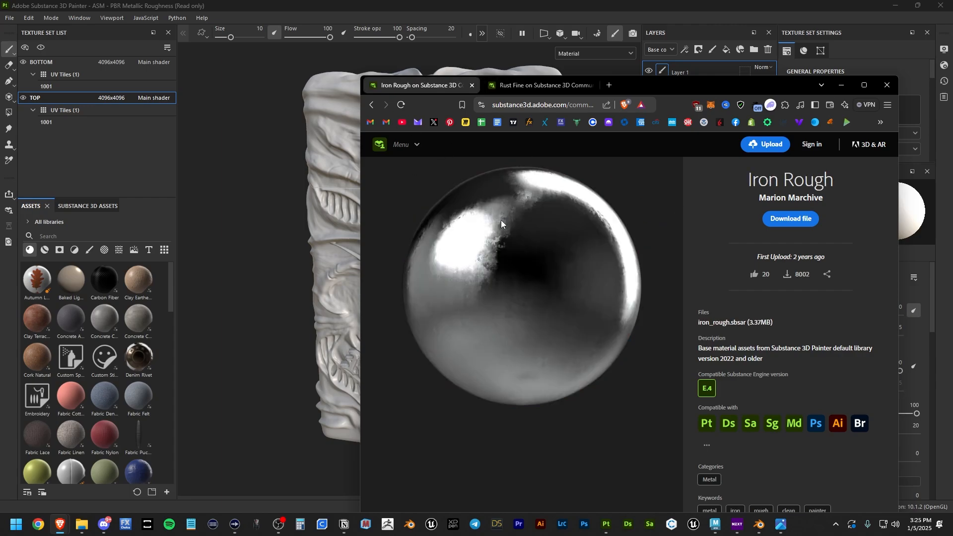
{"action": "left_click_drag", "start_coordinate": [652, 90], "coordinate": [602, 87]}
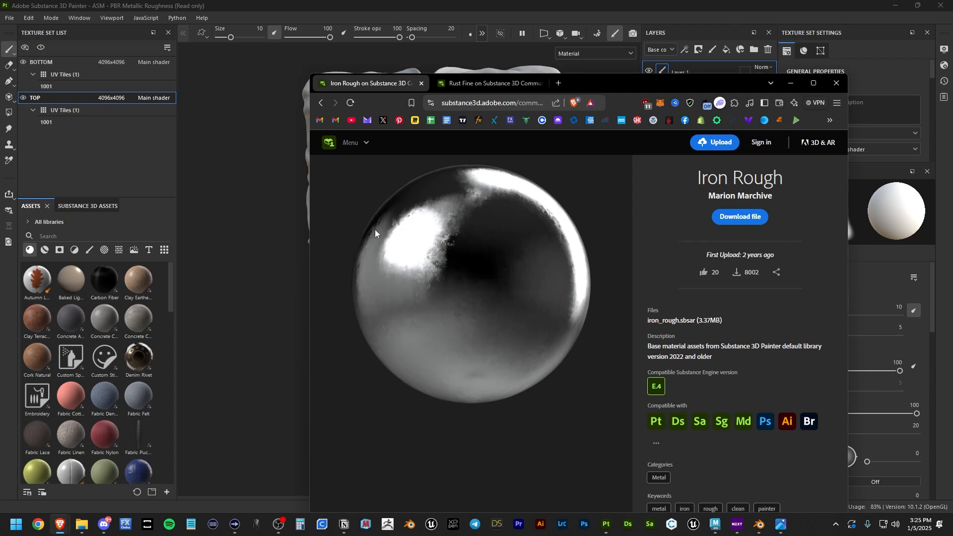
{"action": "left_click_drag", "start_coordinate": [592, 82], "coordinate": [584, 89]}
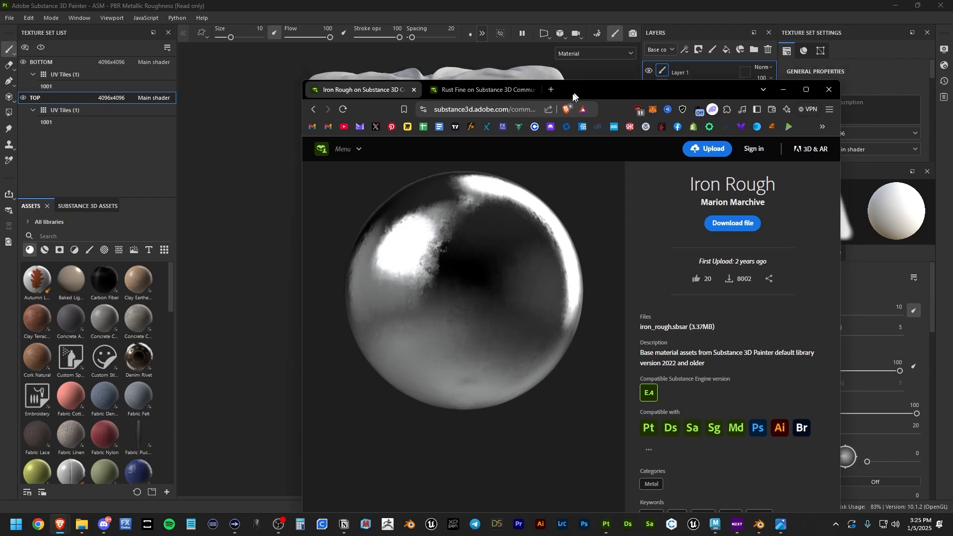
{"action": "left_click", "coordinate": [62, 236]}
Step: Apply the Iron Rough material to the case bottom and lower its roughness to 0.0921
{"action": "type", "text": "iron"}
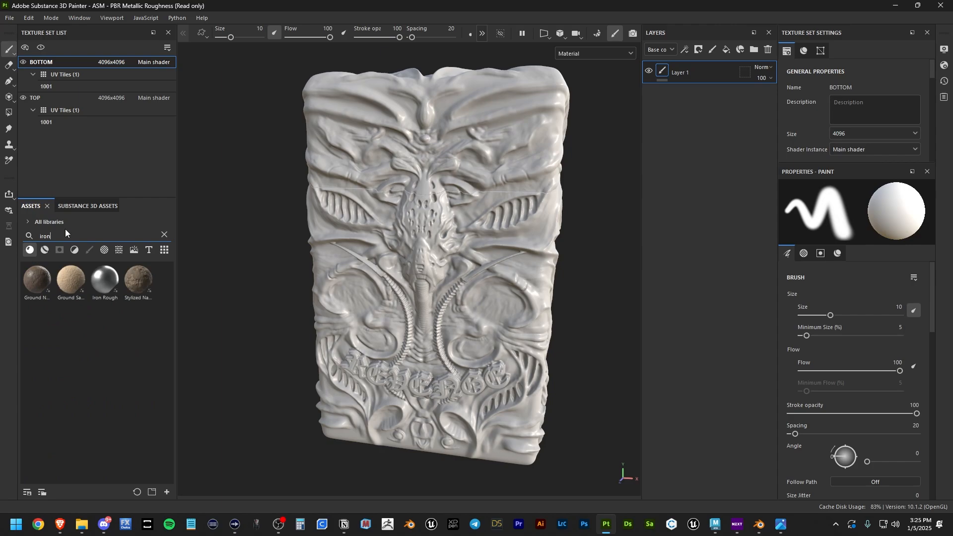
{"action": "mouse_move", "coordinate": [101, 288]}
{"action": "left_mouse_down"}
{"action": "mouse_move", "coordinate": [505, 269]}
{"action": "mouse_move", "coordinate": [478, 274]}
{"action": "mouse_move", "coordinate": [495, 270]}
{"action": "left_mouse_up"}
{"action": "right_click_drag", "start_coordinate": [495, 270], "coordinate": [508, 260], "text": "alt"}
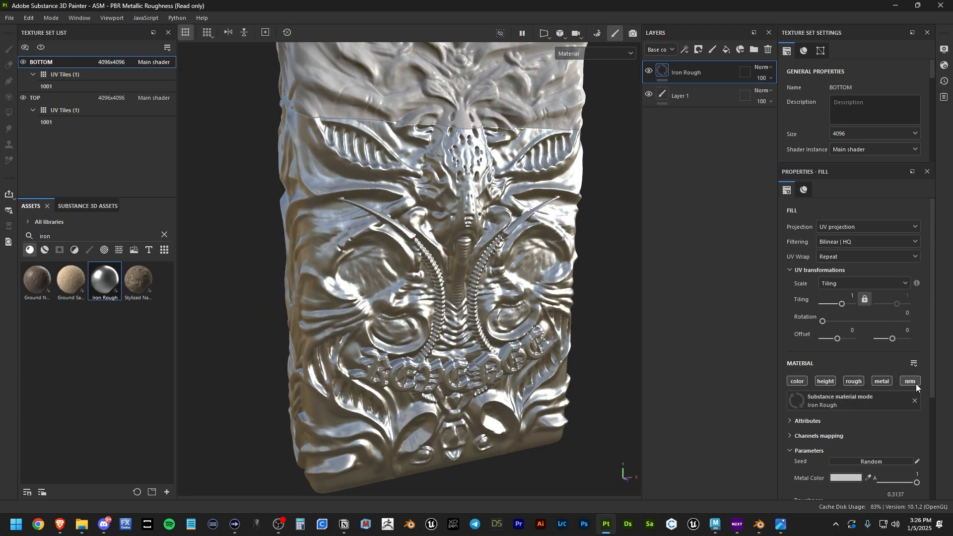
{"action": "scroll", "coordinate": [806, 356], "scroll_direction": "down", "scroll_amount": 5}
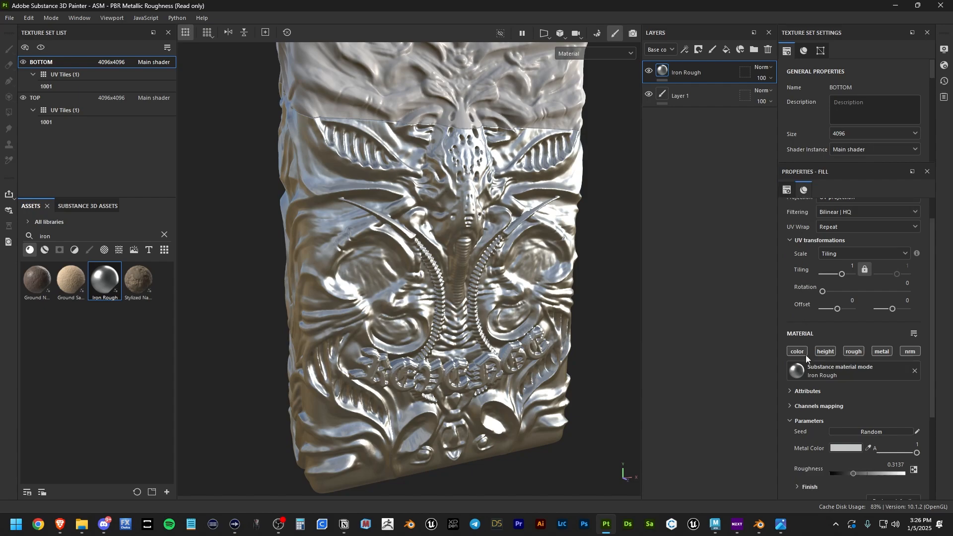
{"action": "left_click_drag", "start_coordinate": [851, 355], "coordinate": [836, 355]}
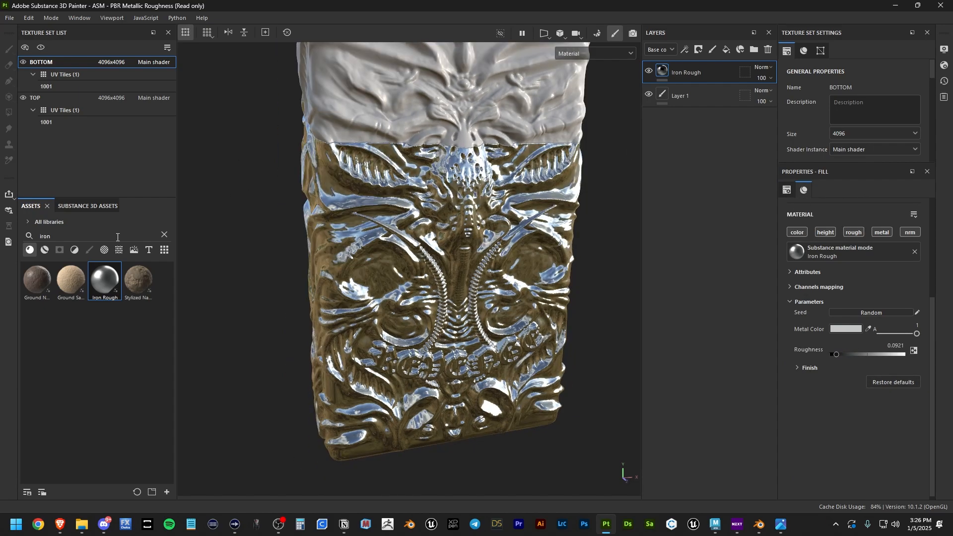
Step: Search 'rust' and layer the Rust Fine material over the case bottom
{"action": "left_click", "coordinate": [164, 234]}
{"action": "type", "text": "rust"}
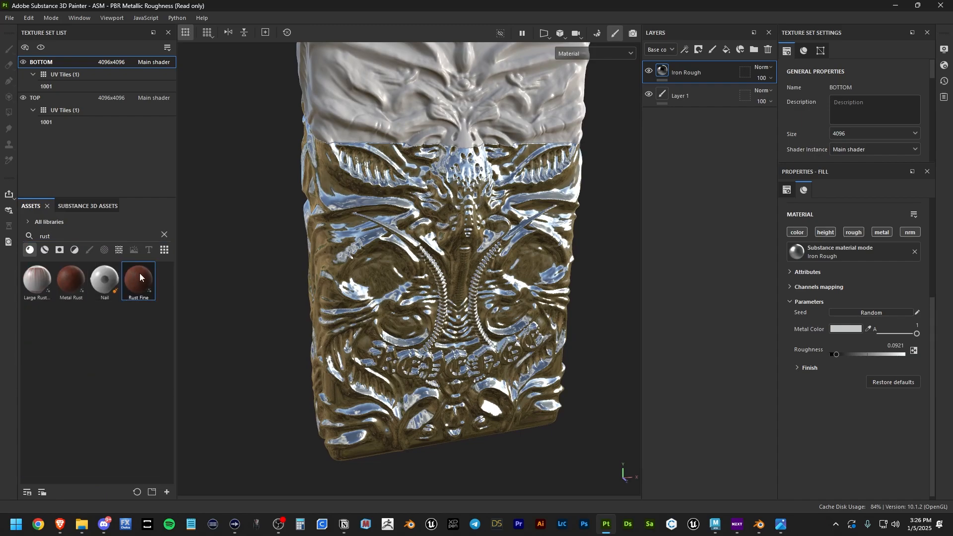
{"action": "left_click_drag", "start_coordinate": [139, 276], "coordinate": [434, 241]}
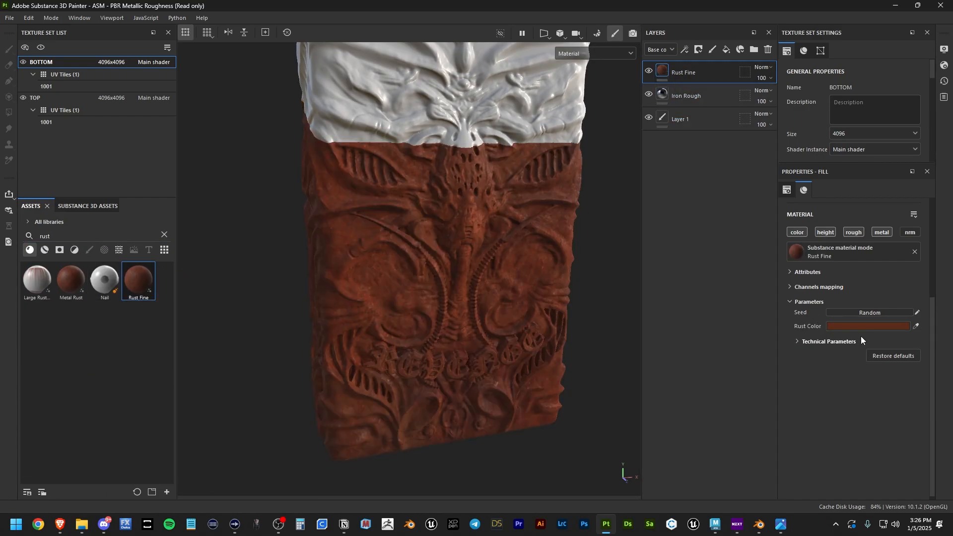
Step: Set the Rust Fine layer's Rust Color to black (#000000)
{"action": "left_click", "coordinate": [869, 326]}
{"action": "left_click_drag", "start_coordinate": [765, 418], "coordinate": [639, 511]}
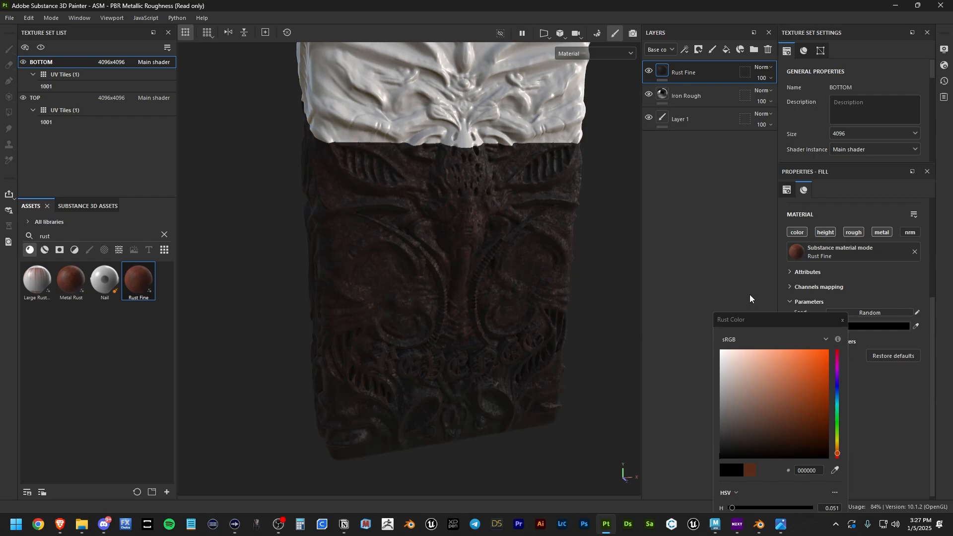
{"action": "left_click", "coordinate": [843, 322]}
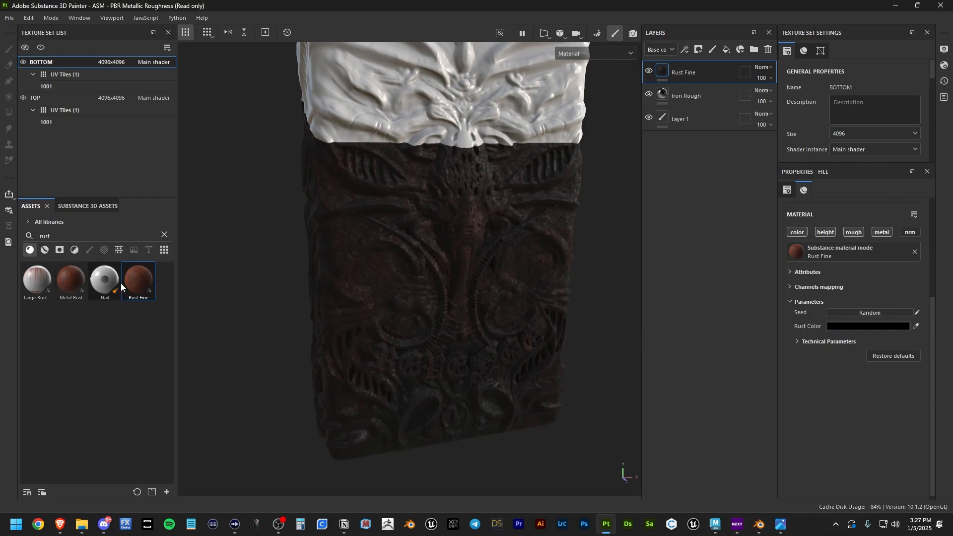
{"action": "left_click", "coordinate": [838, 327]}
{"action": "right_click", "coordinate": [663, 70]}
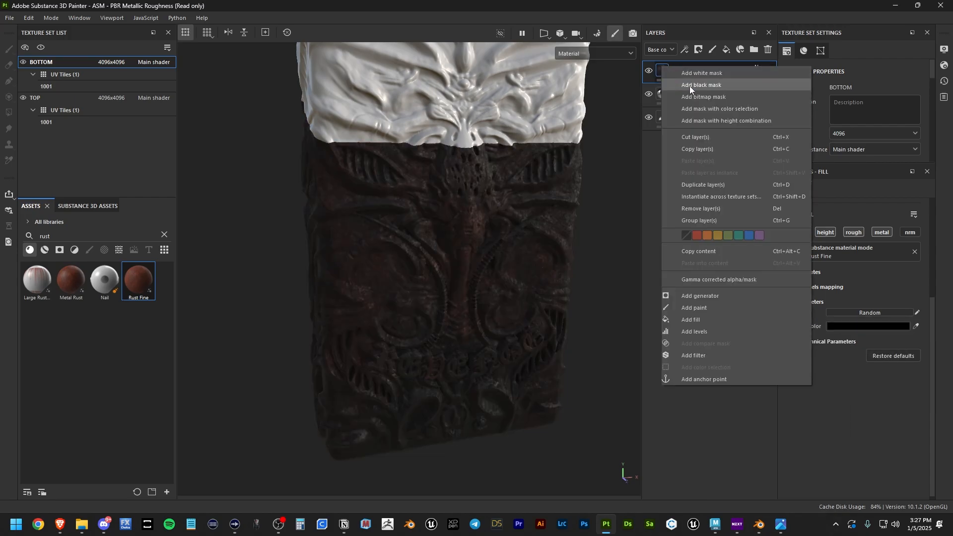
{"action": "left_click", "coordinate": [698, 87]}
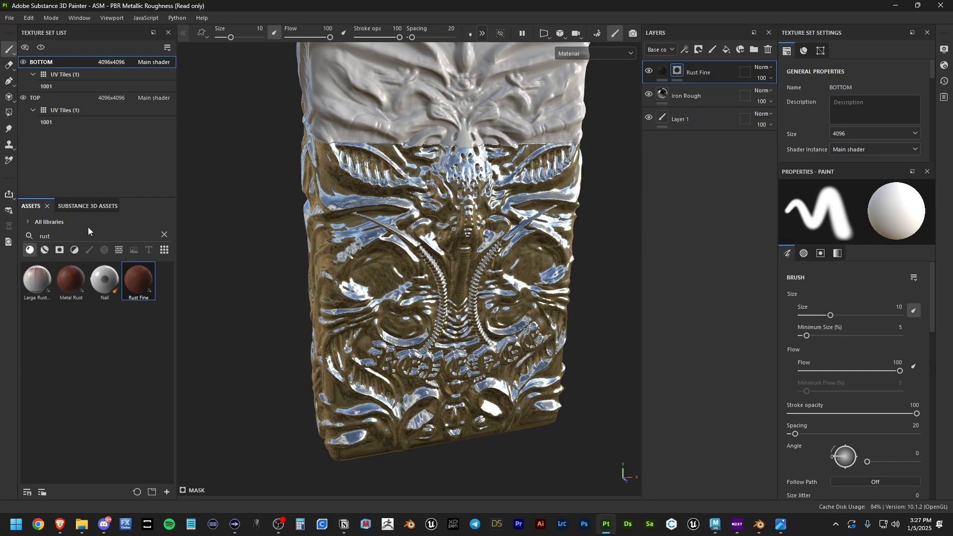
{"action": "left_click", "coordinate": [164, 235]}
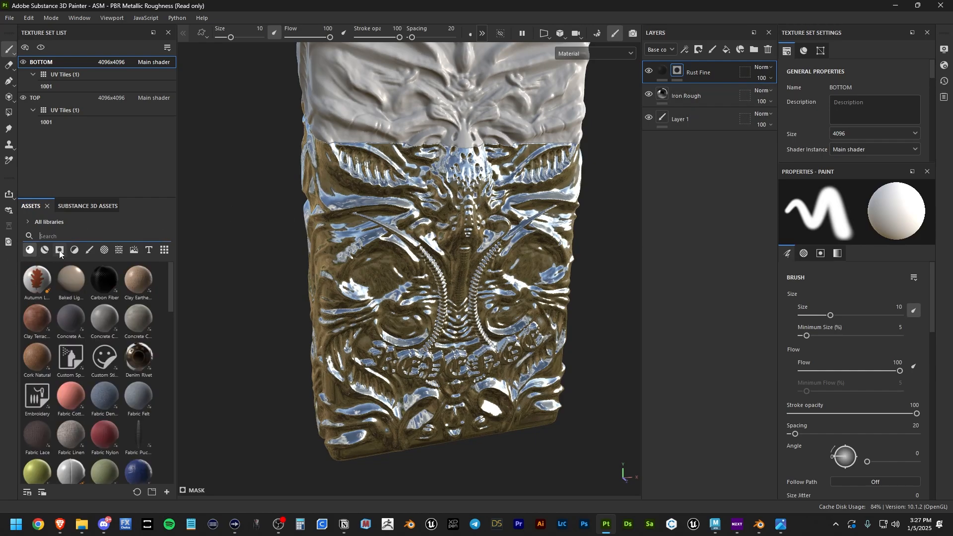
{"action": "left_click", "coordinate": [59, 250]}
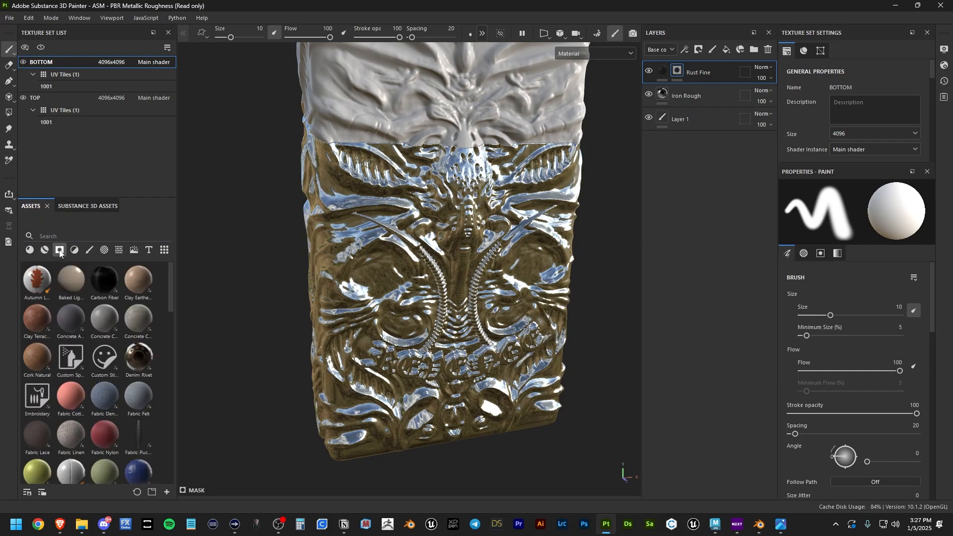
{"action": "mouse_move", "coordinate": [38, 287]}
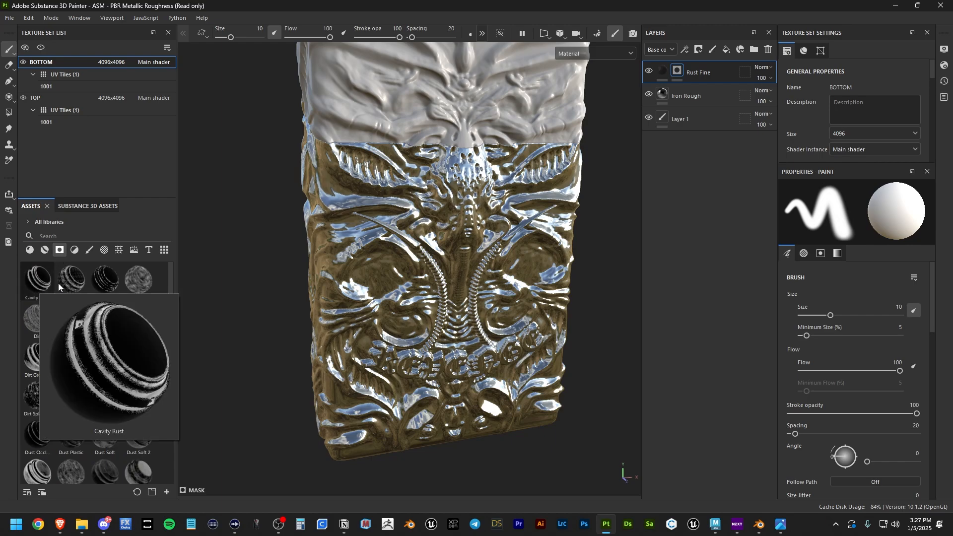
{"action": "left_click_drag", "start_coordinate": [38, 281], "coordinate": [680, 72]}
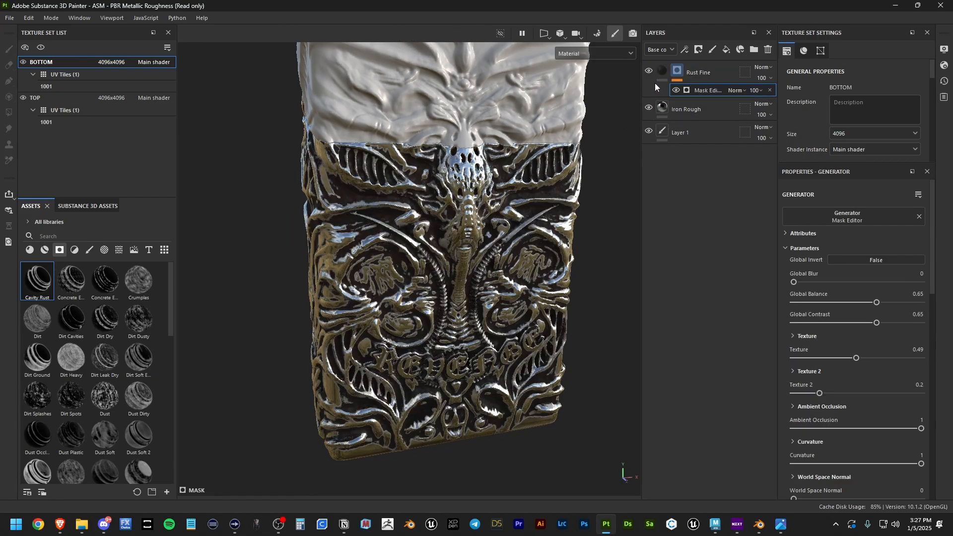
{"action": "left_click_drag", "start_coordinate": [489, 242], "coordinate": [439, 252], "text": "alt"}
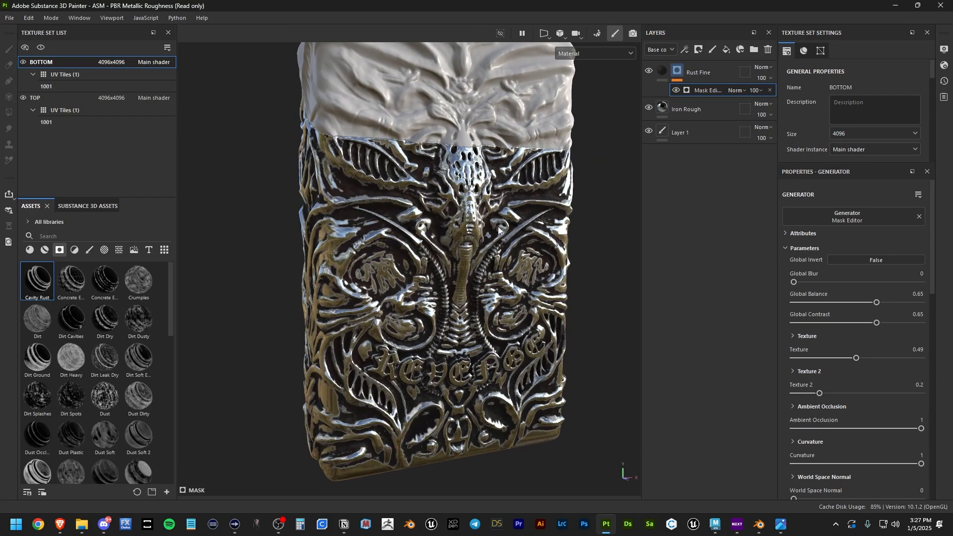
{"action": "middle_click_drag", "start_coordinate": [439, 252], "coordinate": [448, 221], "text": "alt"}
{"action": "scroll", "coordinate": [447, 221], "scroll_direction": "up", "scroll_amount": 2}
{"action": "left_click_drag", "start_coordinate": [448, 220], "coordinate": [463, 222], "text": "alt"}
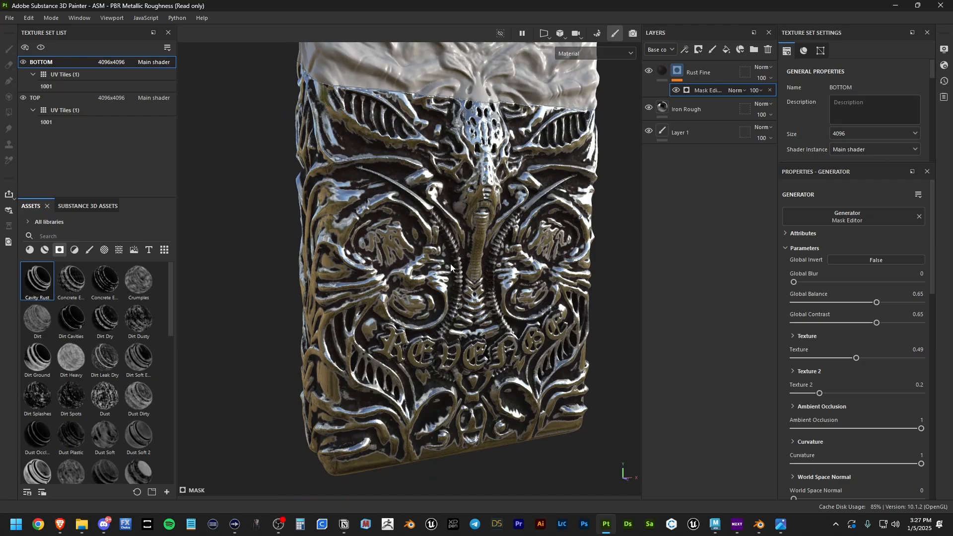
{"action": "left_click_drag", "start_coordinate": [450, 264], "coordinate": [430, 237], "text": "alt"}
{"action": "scroll", "coordinate": [368, 239], "scroll_direction": "down", "scroll_amount": 2}
{"action": "scroll", "coordinate": [368, 240], "scroll_direction": "up", "scroll_amount": 2}
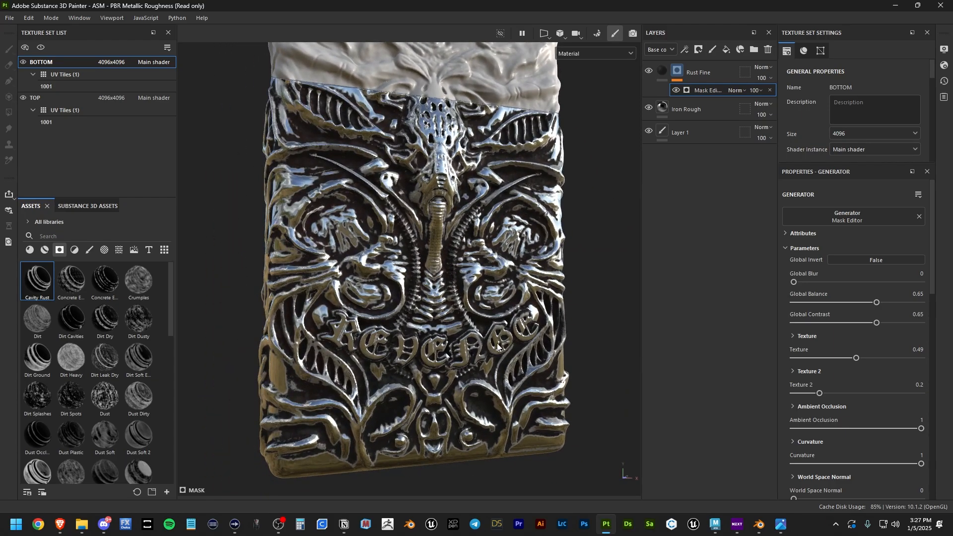
{"action": "scroll", "coordinate": [382, 292], "scroll_direction": "down", "scroll_amount": 2}
{"action": "left_click_drag", "start_coordinate": [382, 292], "coordinate": [310, 281], "text": "alt"}
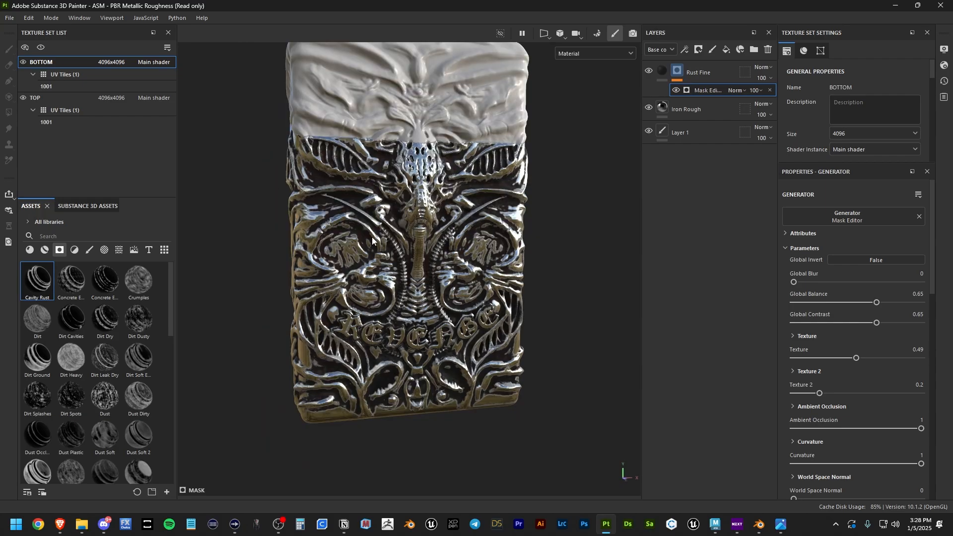
{"action": "scroll", "coordinate": [389, 237], "scroll_direction": "up", "scroll_amount": 2}
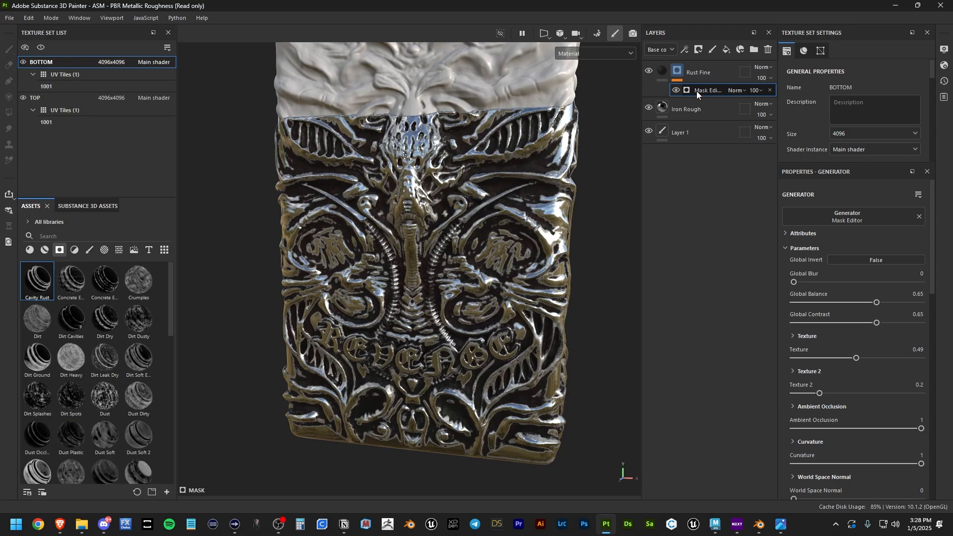
Step: Adjust the rust mask generator to global balance 0.67, global contrast 0.42 and texture 0.44
{"action": "scroll", "coordinate": [815, 258], "scroll_direction": "down", "scroll_amount": 2}
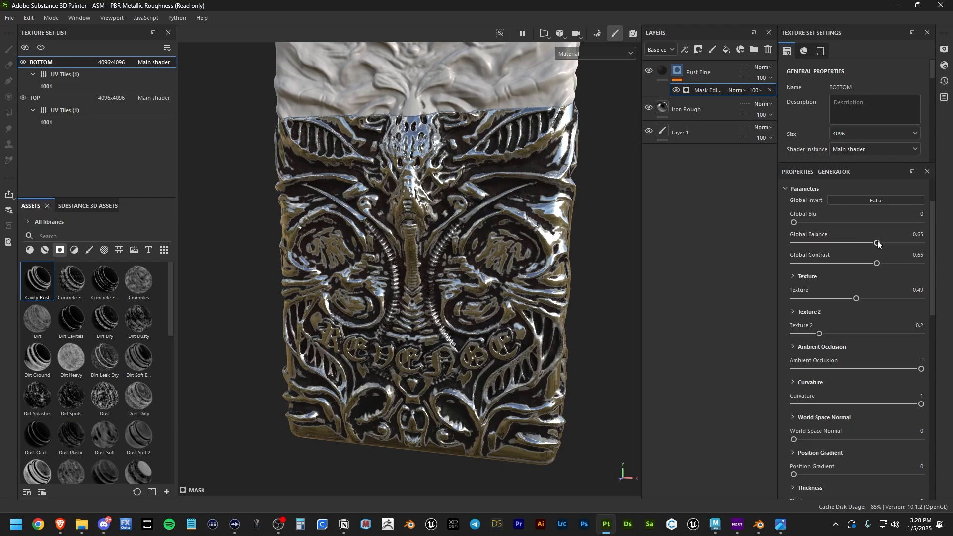
{"action": "mouse_move", "coordinate": [877, 242]}
{"action": "left_mouse_down"}
{"action": "mouse_move", "coordinate": [846, 243]}
{"action": "mouse_move", "coordinate": [928, 245]}
{"action": "mouse_move", "coordinate": [867, 243]}
{"action": "mouse_move", "coordinate": [880, 244]}
{"action": "left_mouse_up"}
{"action": "mouse_move", "coordinate": [857, 299]}
{"action": "left_mouse_down"}
{"action": "mouse_move", "coordinate": [817, 300]}
{"action": "mouse_move", "coordinate": [852, 299]}
{"action": "left_mouse_up"}
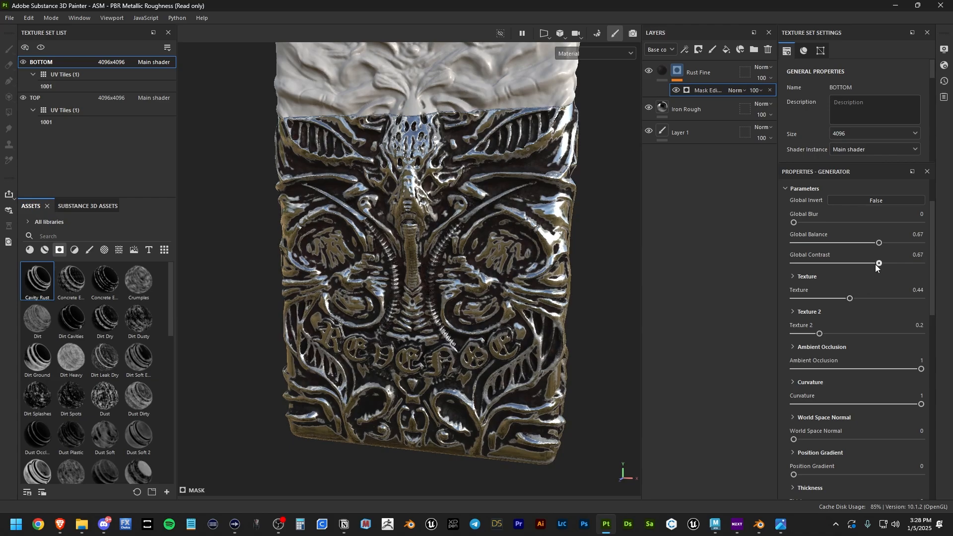
{"action": "left_click_drag", "start_coordinate": [874, 265], "coordinate": [814, 267]}
{"action": "scroll", "coordinate": [531, 202], "scroll_direction": "up", "scroll_amount": 4}
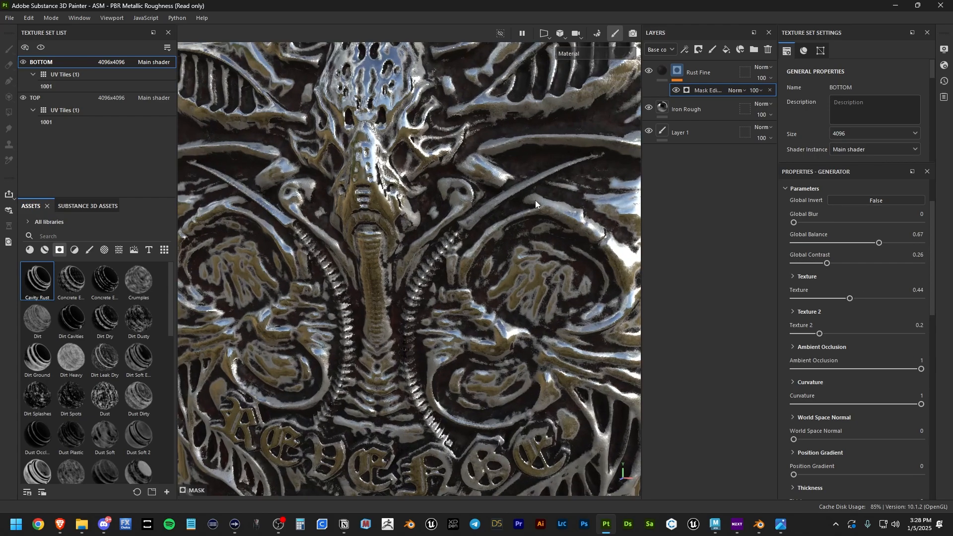
{"action": "left_click", "coordinate": [875, 264]}
{"action": "left_click_drag", "start_coordinate": [876, 263], "coordinate": [847, 264]}
{"action": "scroll", "coordinate": [496, 293], "scroll_direction": "down", "scroll_amount": 4}
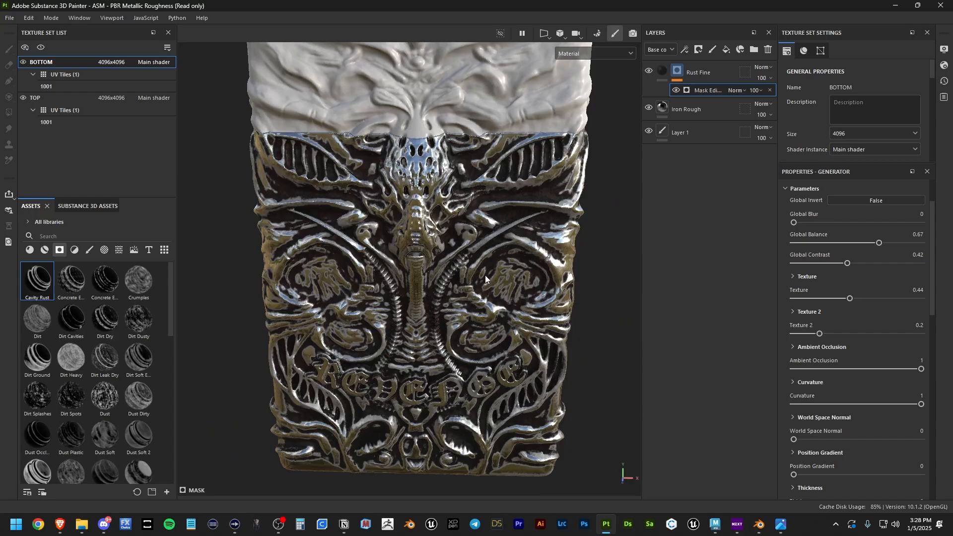
{"action": "scroll", "coordinate": [462, 263], "scroll_direction": "up", "scroll_amount": 2}
{"action": "scroll", "coordinate": [834, 307], "scroll_direction": "down", "scroll_amount": 3}
{"action": "left_click_drag", "start_coordinate": [821, 314], "coordinate": [940, 318]}
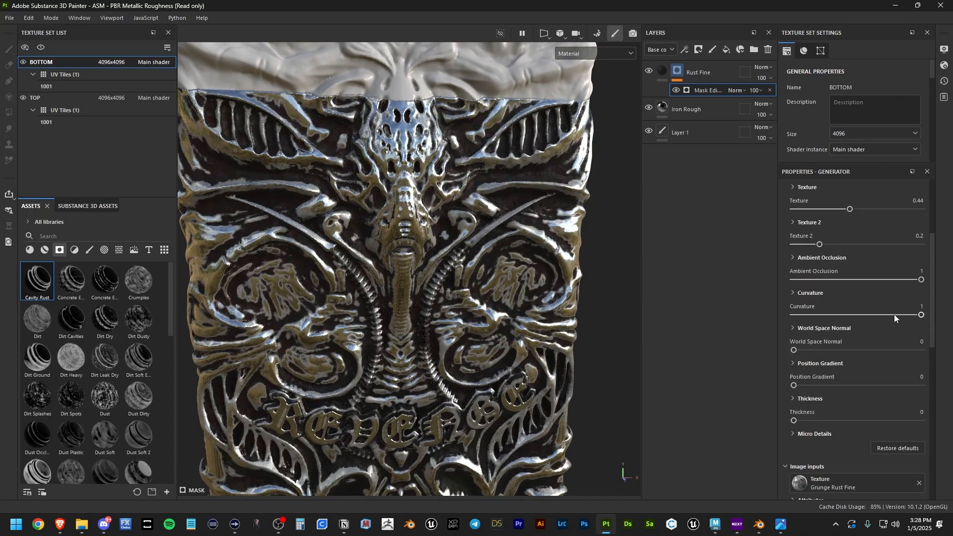
Step: Set the generator's ambient occlusion to 0.46 and rotate the environment lighting to check the rust
{"action": "left_click_drag", "start_coordinate": [922, 283], "coordinate": [853, 286]}
{"action": "scroll", "coordinate": [397, 308], "scroll_direction": "down", "scroll_amount": 4}
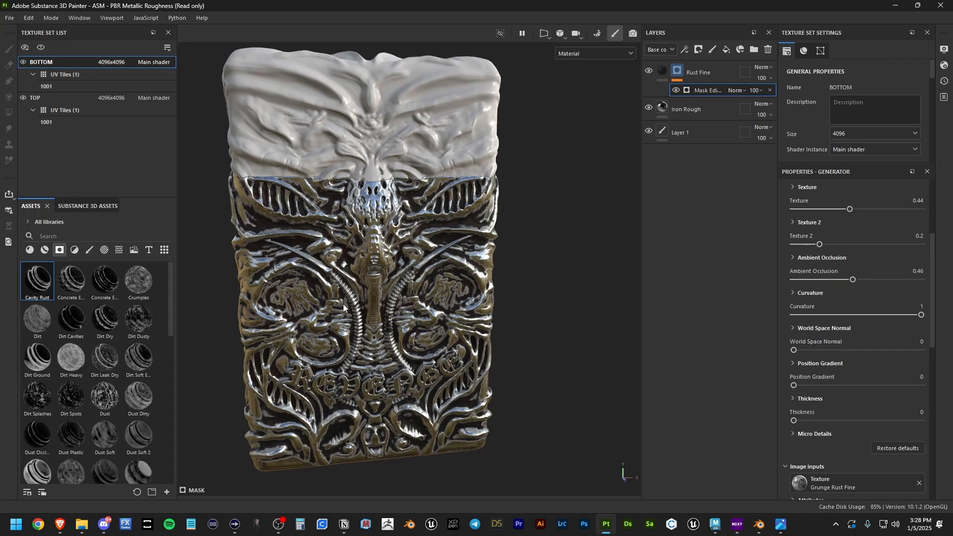
{"action": "left_click_drag", "start_coordinate": [392, 309], "coordinate": [402, 310], "text": "alt"}
{"action": "middle_click_drag", "start_coordinate": [402, 314], "coordinate": [475, 263], "text": "alt"}
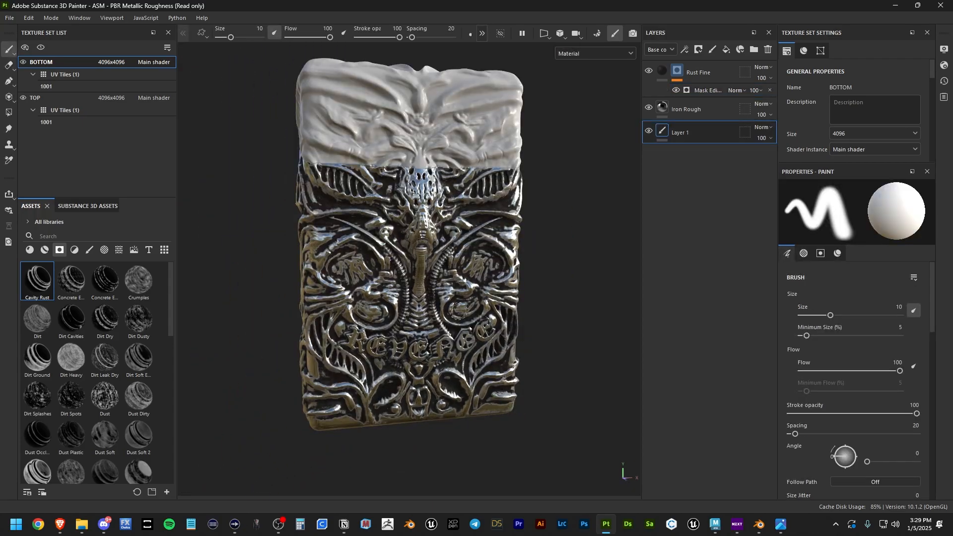
{"action": "mouse_move", "coordinate": [445, 338]}
{"action": "left_mouse_down", "text": "alt"}
{"action": "mouse_move", "coordinate": [499, 338]}
{"action": "mouse_move", "coordinate": [480, 332]}
{"action": "left_mouse_up", "text": "alt"}
{"action": "mouse_move", "coordinate": [450, 338]}
{"action": "right_mouse_down", "text": "shift"}
{"action": "mouse_move", "coordinate": [560, 323]}
{"action": "mouse_move", "coordinate": [477, 348]}
{"action": "right_mouse_up", "text": "shift"}
{"action": "right_click_drag", "start_coordinate": [436, 376], "coordinate": [585, 248], "text": "alt"}
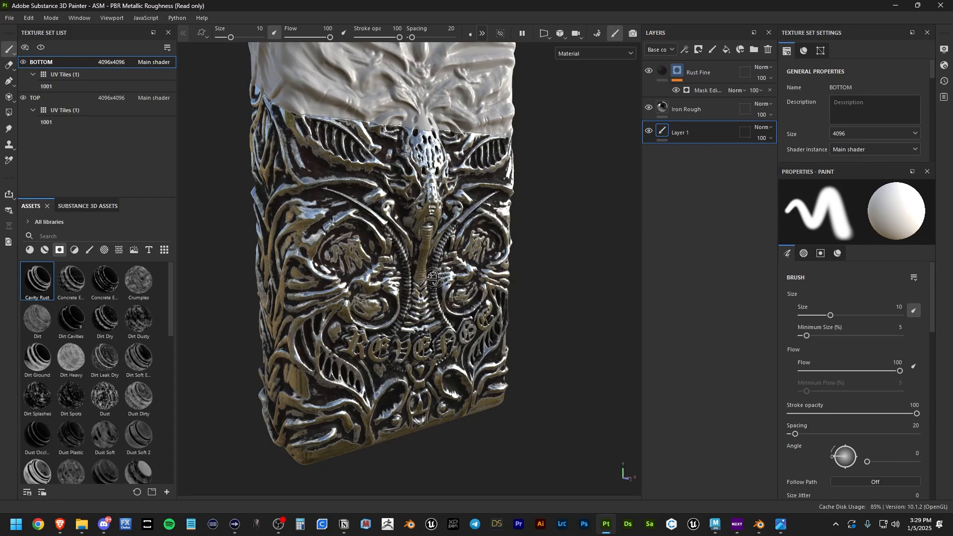
{"action": "left_click_drag", "start_coordinate": [434, 278], "coordinate": [472, 318], "text": "alt"}
Step: Create a new layer folder and move the Rust Fine and Iron Rough layers into it
{"action": "right_click_drag", "start_coordinate": [472, 318], "coordinate": [416, 314], "text": "shift"}
{"action": "left_click_drag", "start_coordinate": [469, 318], "coordinate": [496, 303], "text": "alt"}
{"action": "left_click", "coordinate": [713, 78]}
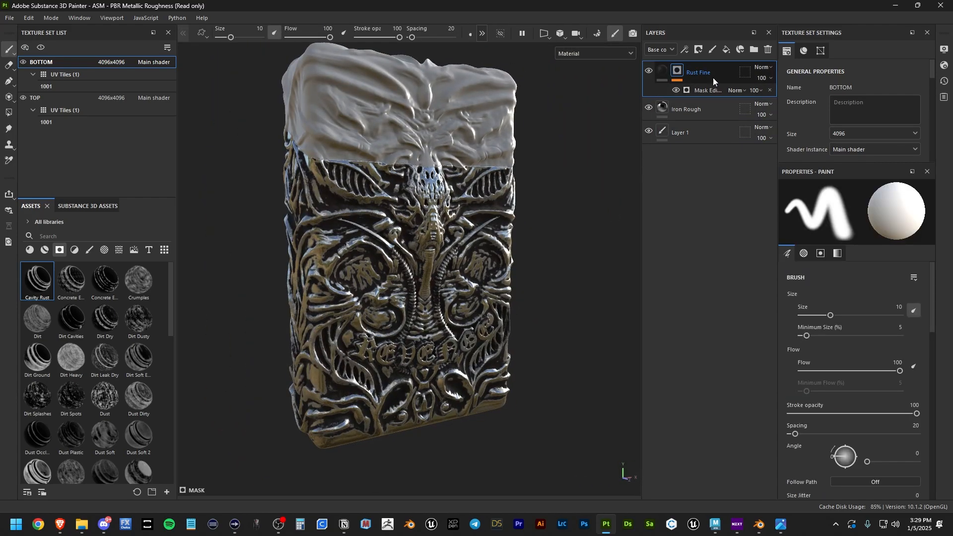
{"action": "left_click", "coordinate": [706, 110], "text": "shift"}
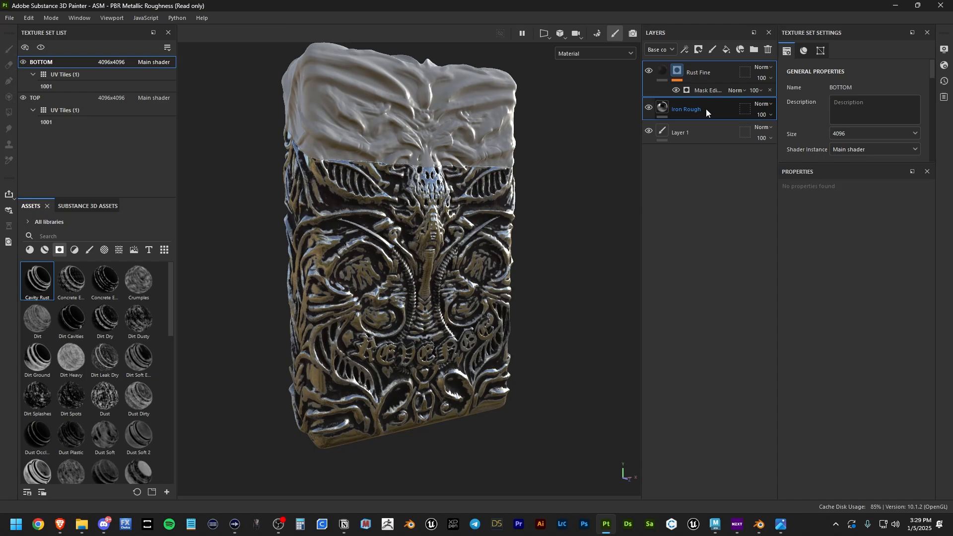
{"action": "left_click", "coordinate": [753, 50]}
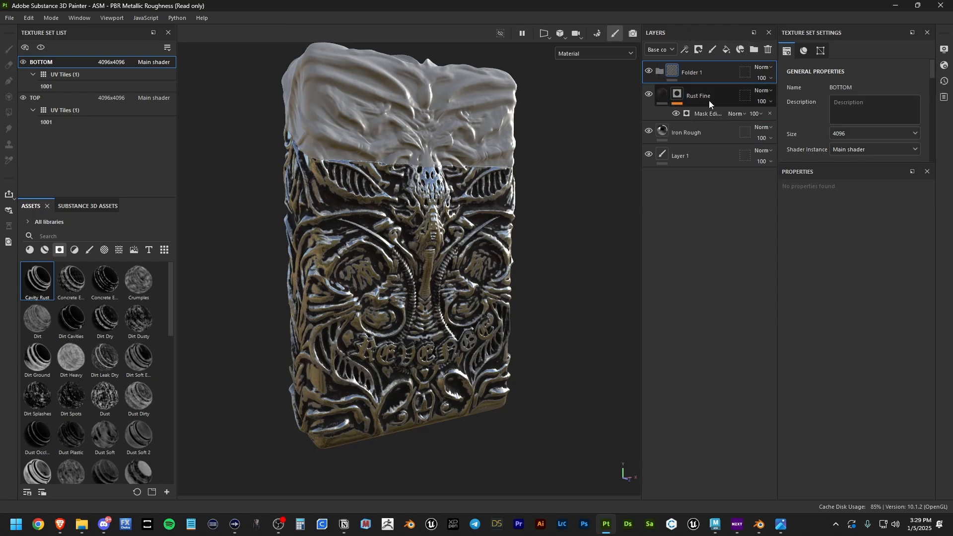
{"action": "left_click", "coordinate": [710, 99]}
{"action": "left_click", "coordinate": [705, 131], "text": "shift"}
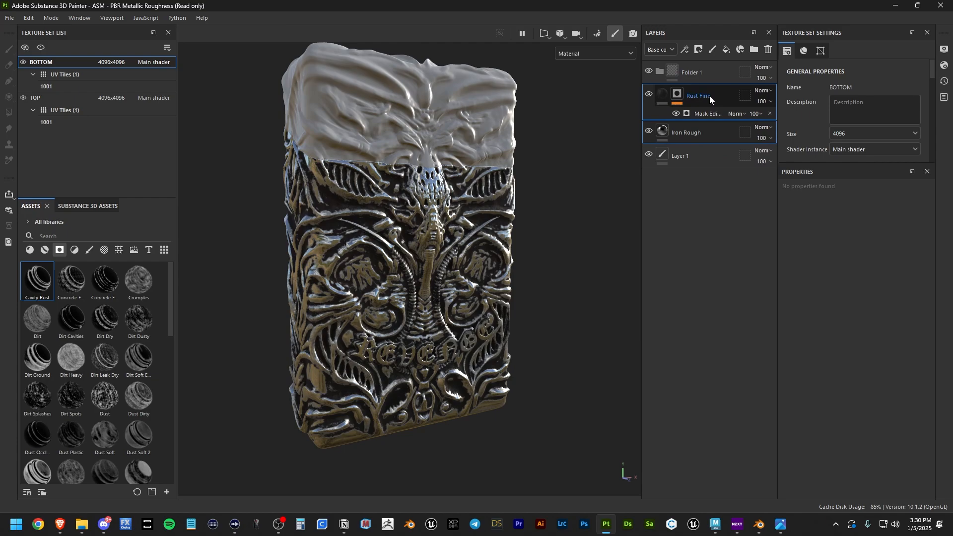
{"action": "left_click_drag", "start_coordinate": [710, 96], "coordinate": [713, 68]}
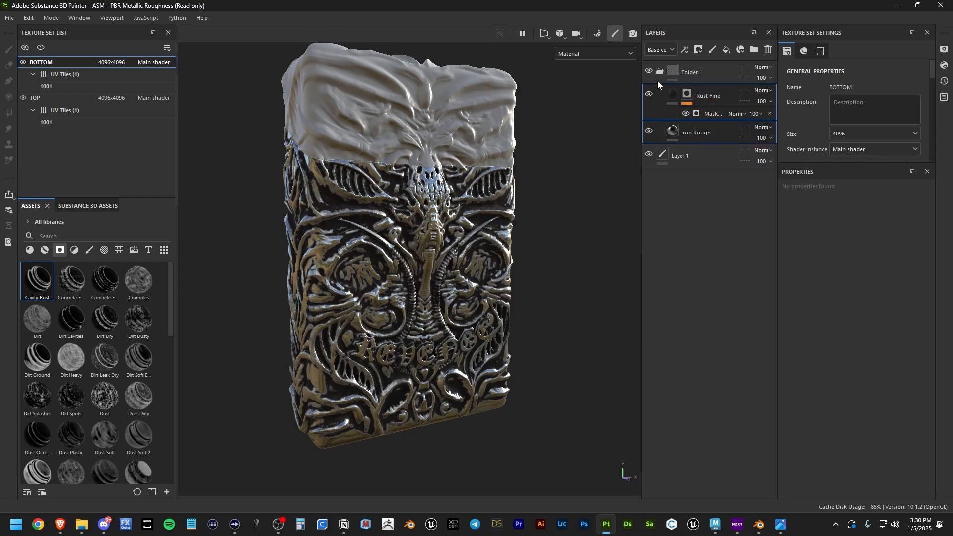
Step: Name the folder 'metal patina' and save it as a smart material
{"action": "double_click", "coordinate": [692, 72]}
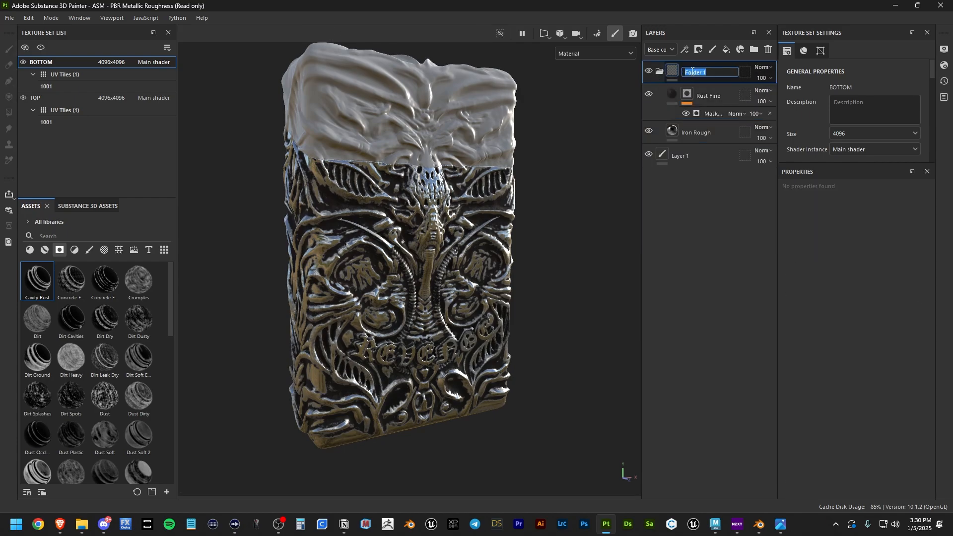
{"action": "type", "text": "metal pati"}
{"action": "key", "text": "Return"}
{"action": "left_click", "coordinate": [661, 72]}
{"action": "right_click", "coordinate": [708, 69]}
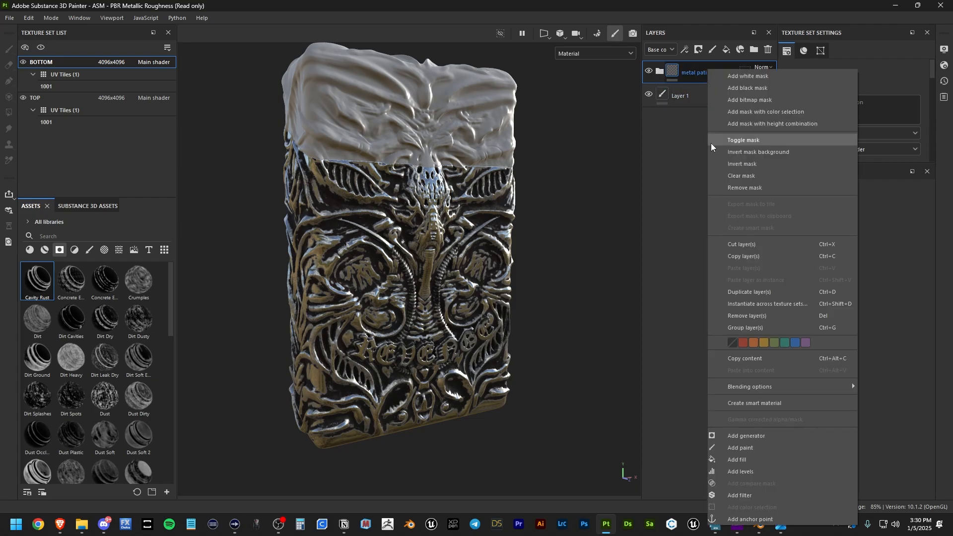
{"action": "left_click", "coordinate": [759, 403]}
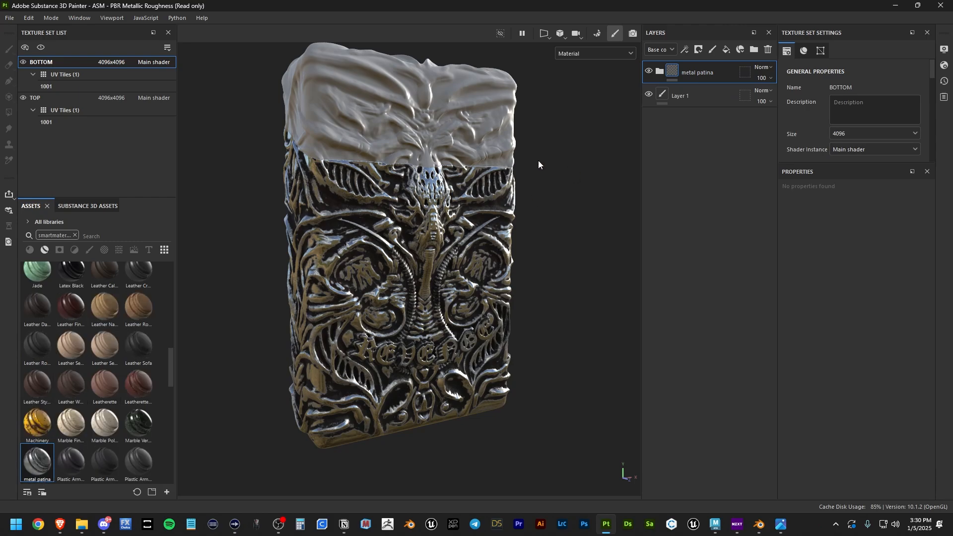
Step: Apply the metal patina smart material to the TOP texture set and orbit to check the metallic lid
{"action": "left_click", "coordinate": [45, 112]}
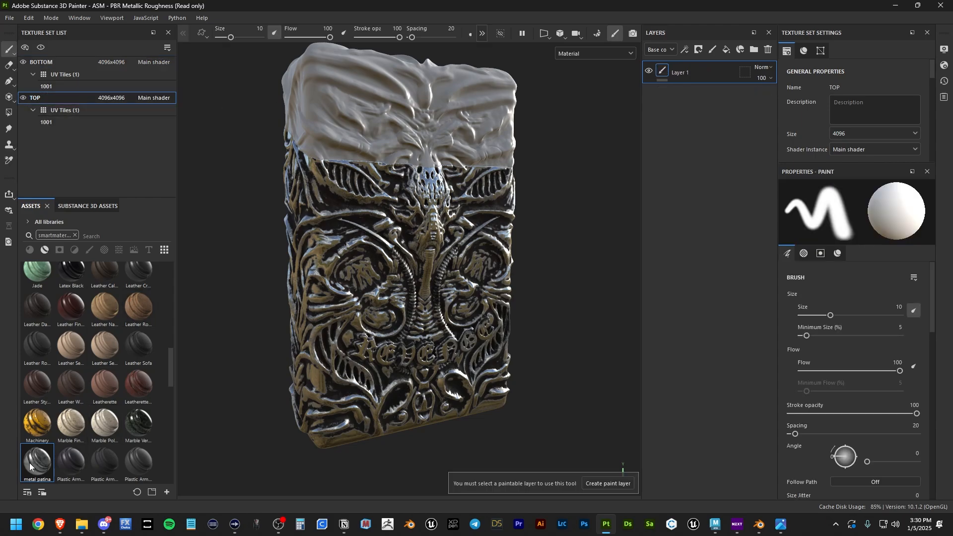
{"action": "mouse_move", "coordinate": [30, 464]}
{"action": "left_click_drag", "start_coordinate": [30, 463], "coordinate": [433, 126]}
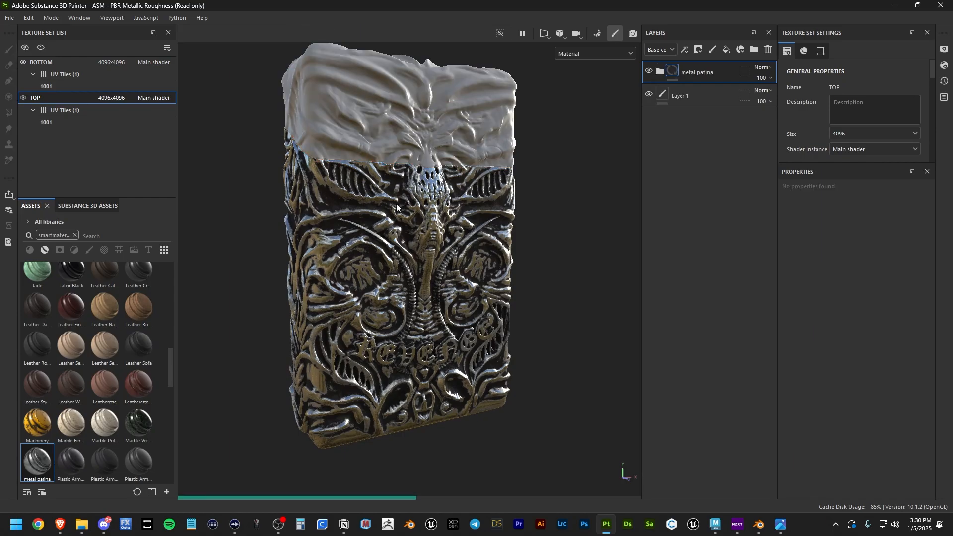
{"action": "left_click_drag", "start_coordinate": [314, 213], "coordinate": [367, 209], "text": "alt"}
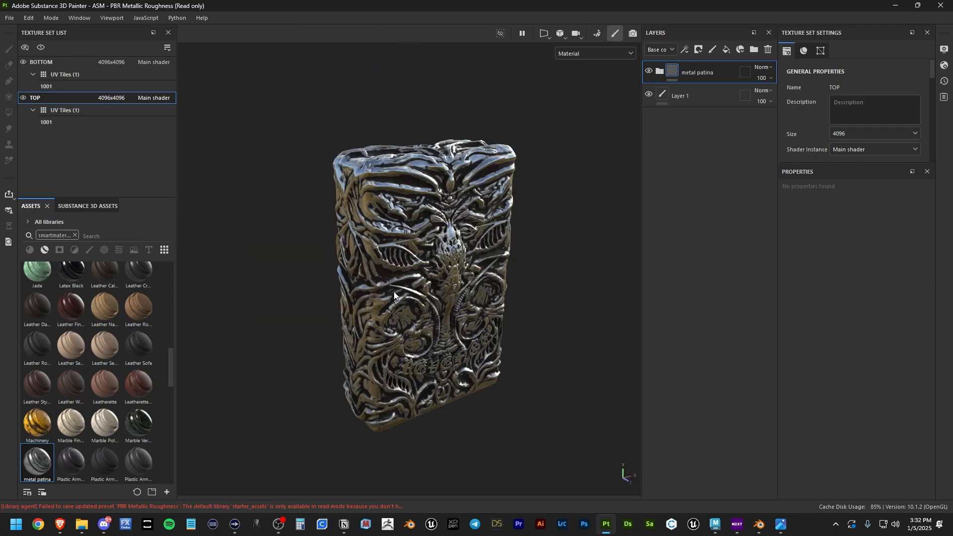
Step: In Export textures, set the output directory to the renders textures folder
{"action": "left_click", "coordinate": [8, 19]}
{"action": "left_click", "coordinate": [34, 176]}
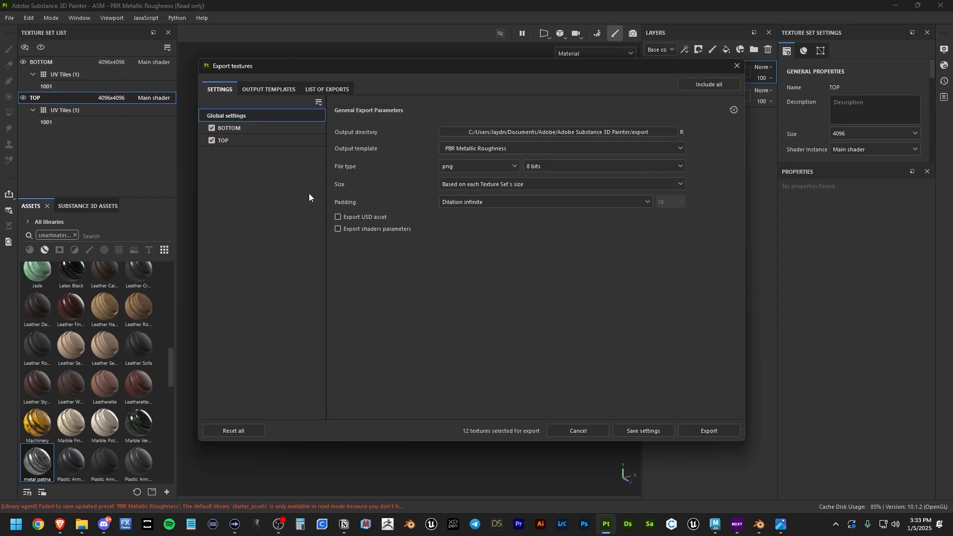
{"action": "left_click", "coordinate": [653, 133]}
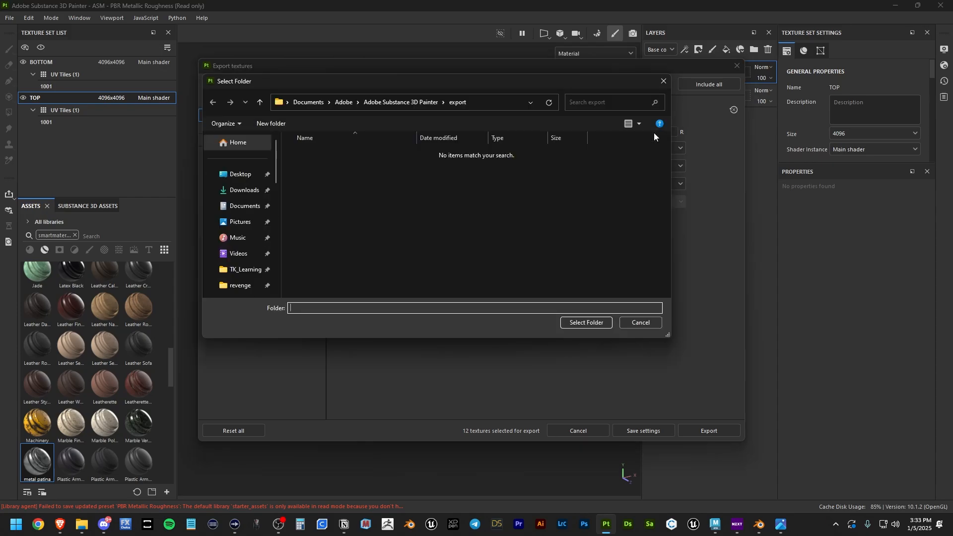
{"action": "left_click", "coordinate": [481, 100]}
{"action": "type", "text": "F:\\Design\\Projects\\Work\\revenge\\renders\\textures"}
{"action": "key", "text": "Return"}
{"action": "left_click", "coordinate": [586, 322]}
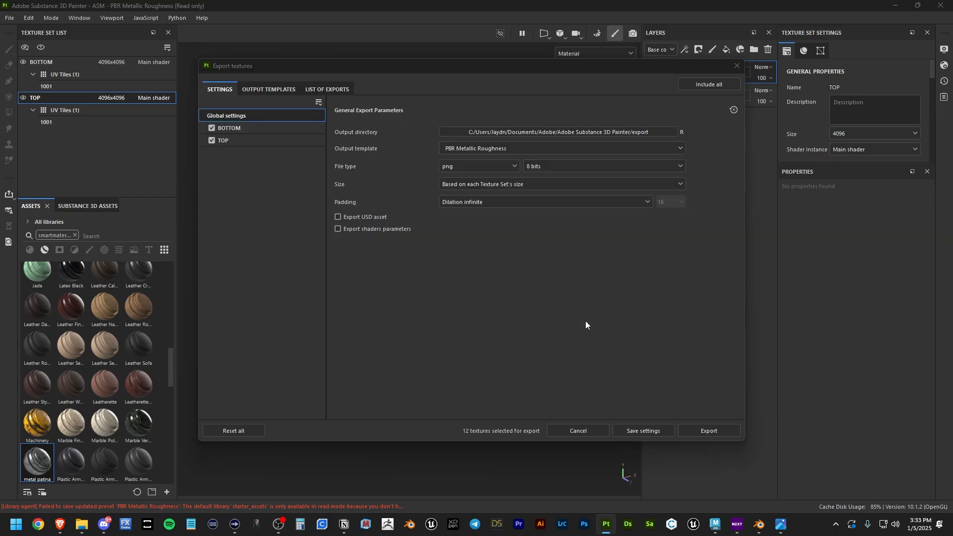
Step: Set the export size to 4096 and the output template to PBR Metallic Roughness
{"action": "left_click", "coordinate": [480, 183]}
{"action": "left_click", "coordinate": [464, 271]}
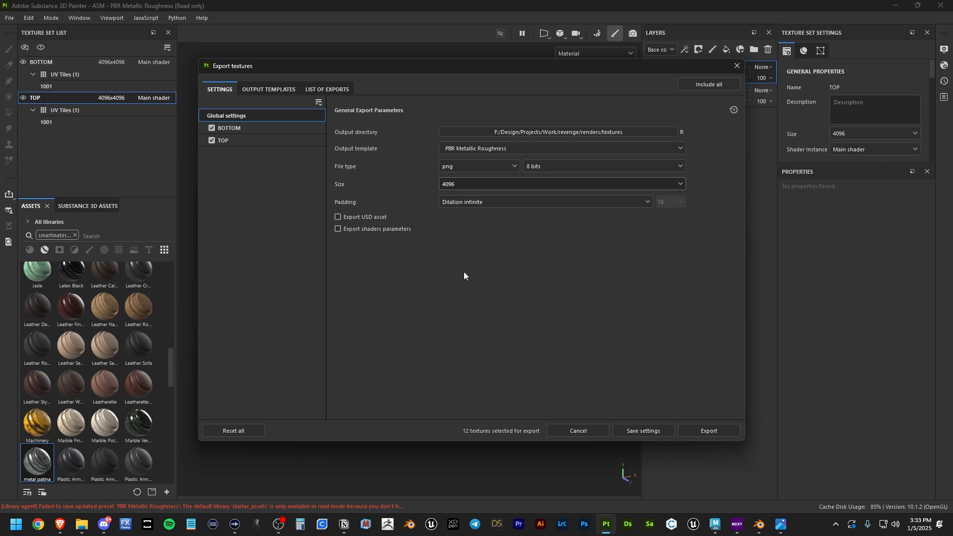
{"action": "left_click", "coordinate": [269, 88]}
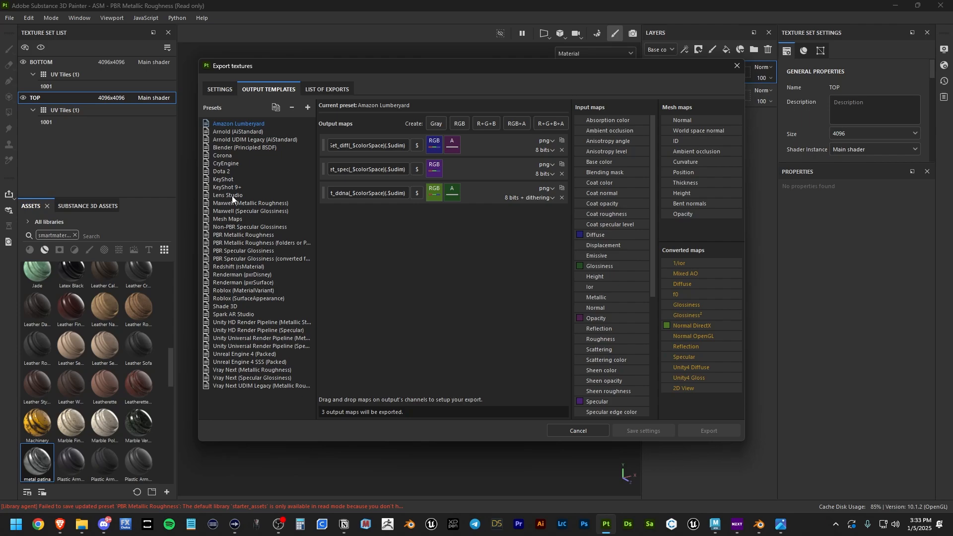
{"action": "left_click", "coordinate": [234, 235]}
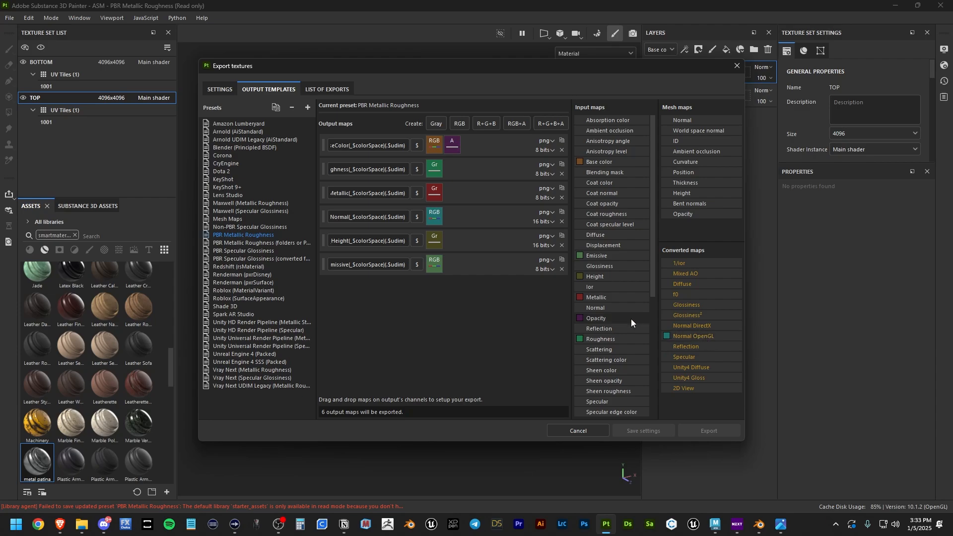
Step: Review the output maps and export the TOP and BOTTOM textures
{"action": "left_click", "coordinate": [219, 89]}
{"action": "left_click", "coordinate": [260, 87]}
{"action": "left_click", "coordinate": [220, 89]}
{"action": "left_click", "coordinate": [710, 431]}
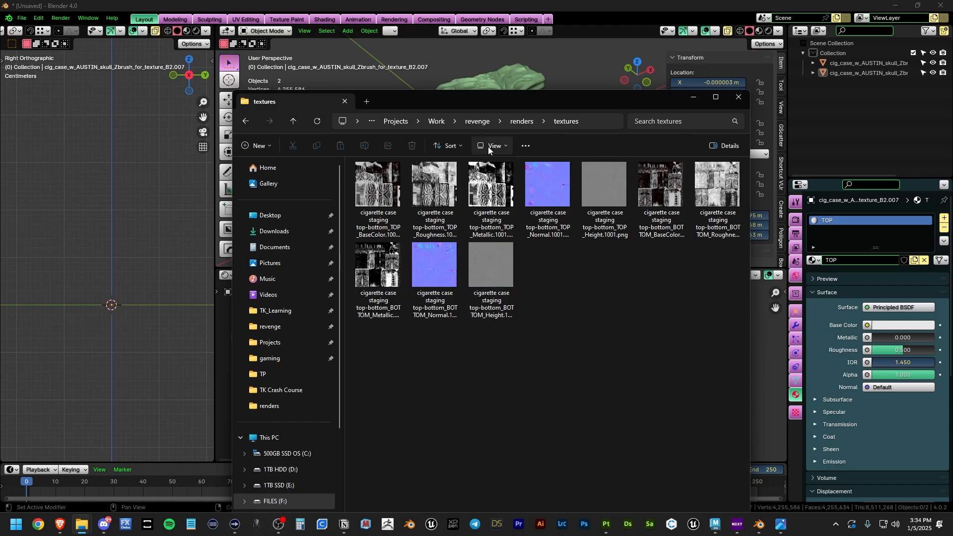
Step: Show the exported texture PNGs in Details view, then move the textures window aside
{"action": "left_click_drag", "start_coordinate": [448, 98], "coordinate": [472, 106]}
{"action": "left_click", "coordinate": [528, 157]}
{"action": "left_click", "coordinate": [515, 255]}
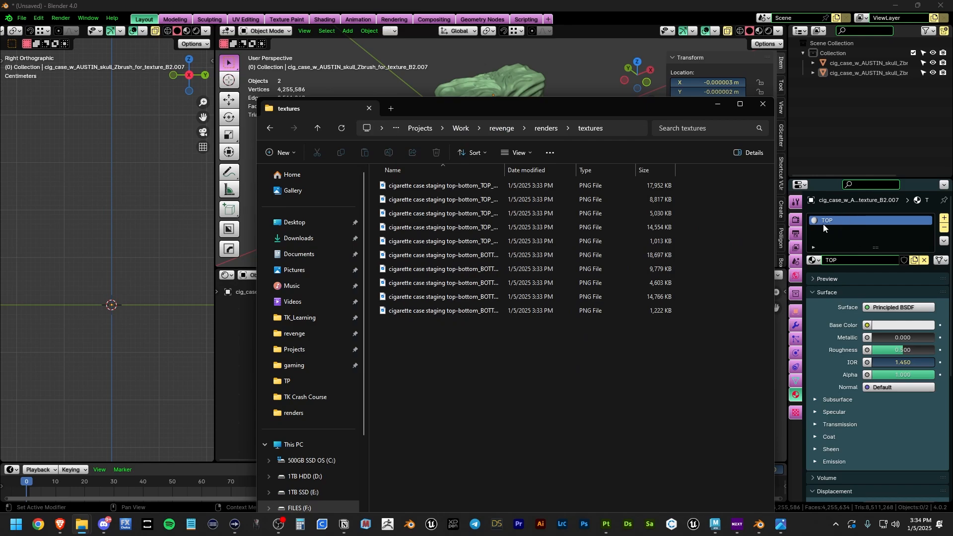
{"action": "left_click_drag", "start_coordinate": [472, 105], "coordinate": [425, 113]}
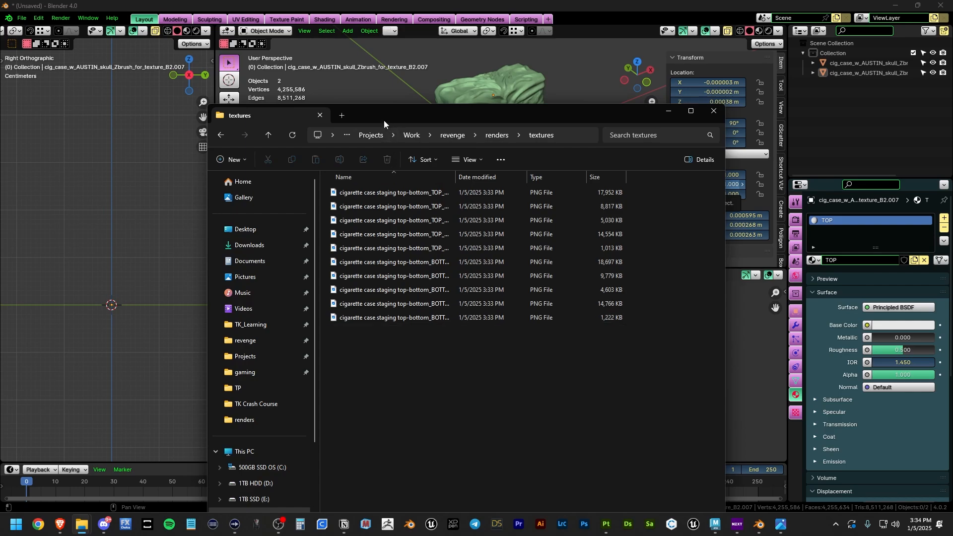
{"action": "left_click_drag", "start_coordinate": [386, 117], "coordinate": [952, 173]}
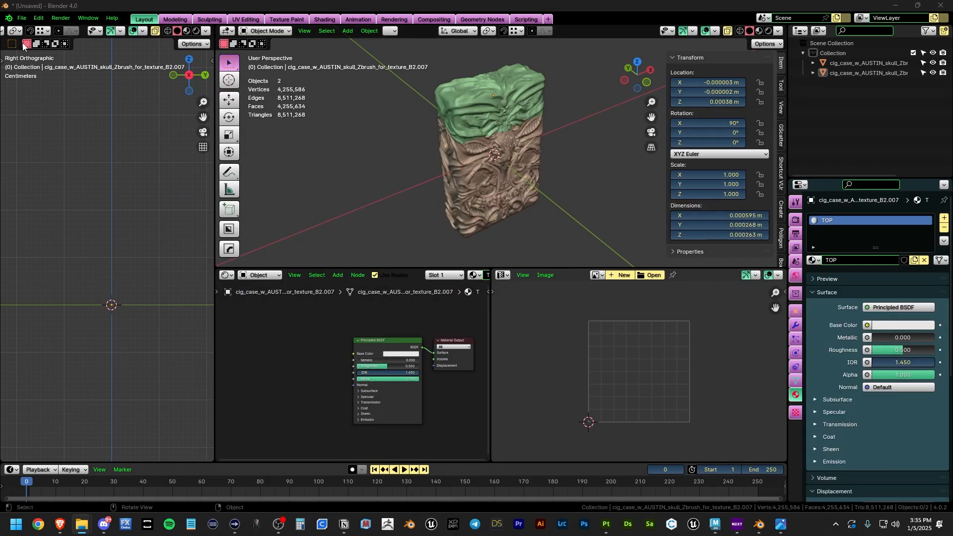
{"action": "left_click", "coordinate": [41, 8]}
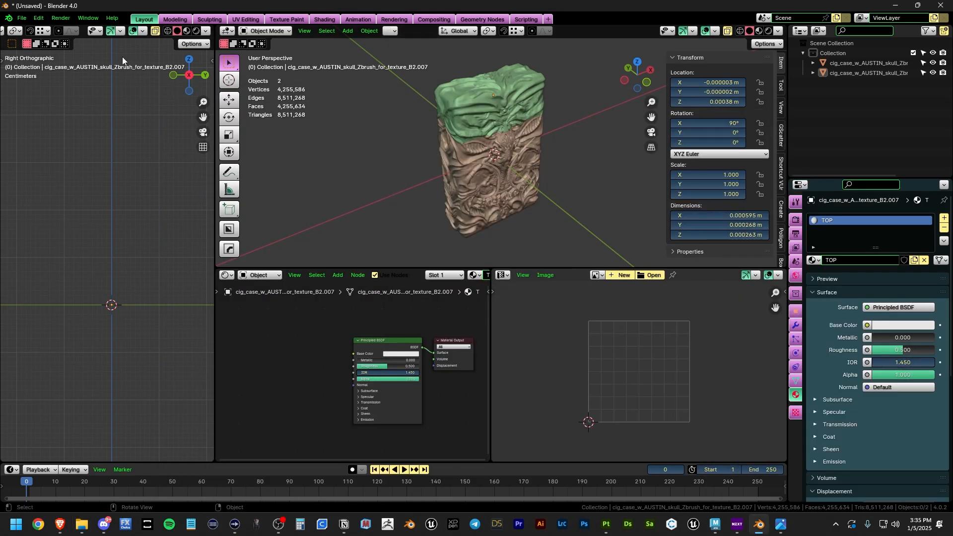
{"action": "left_click", "coordinate": [38, 18]}
{"action": "left_click", "coordinate": [58, 147]}
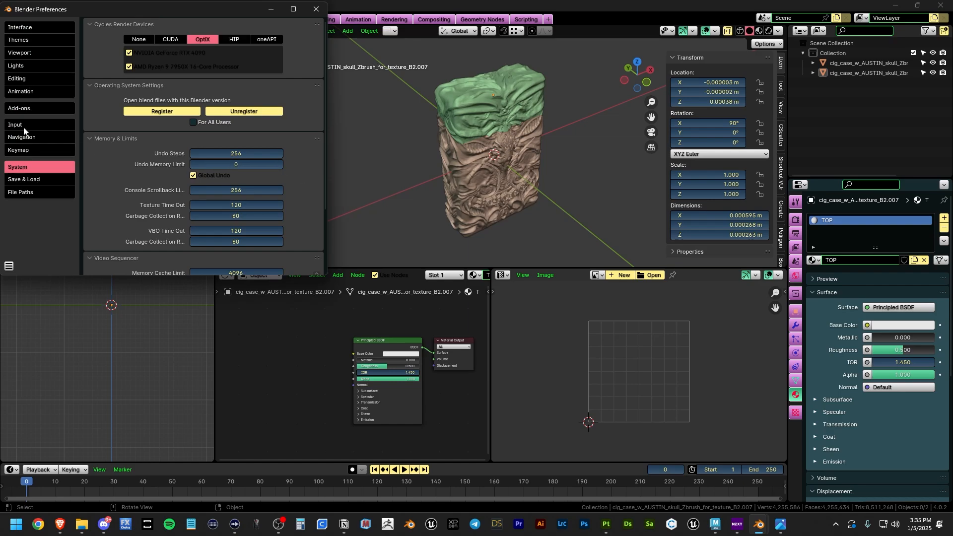
{"action": "left_click", "coordinate": [28, 110]}
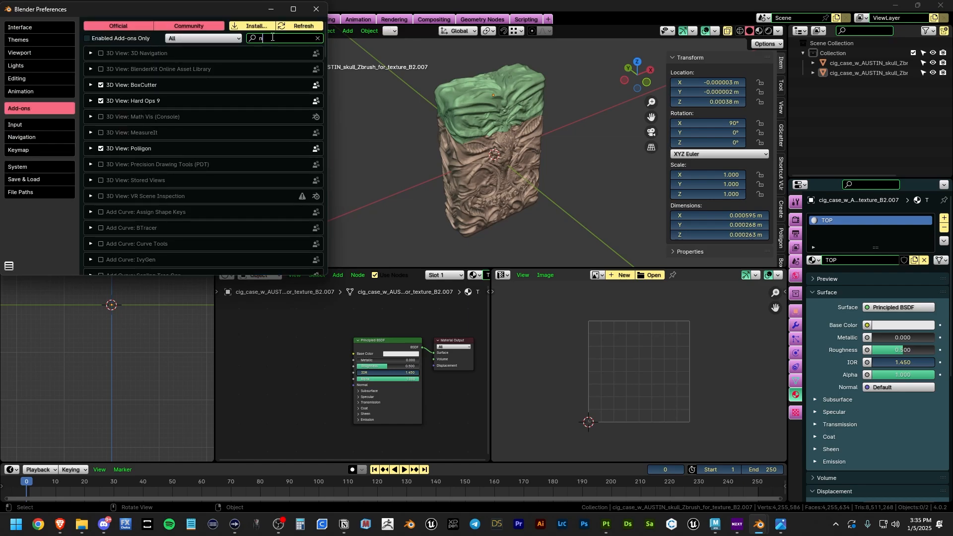
{"action": "type", "text": "node"}
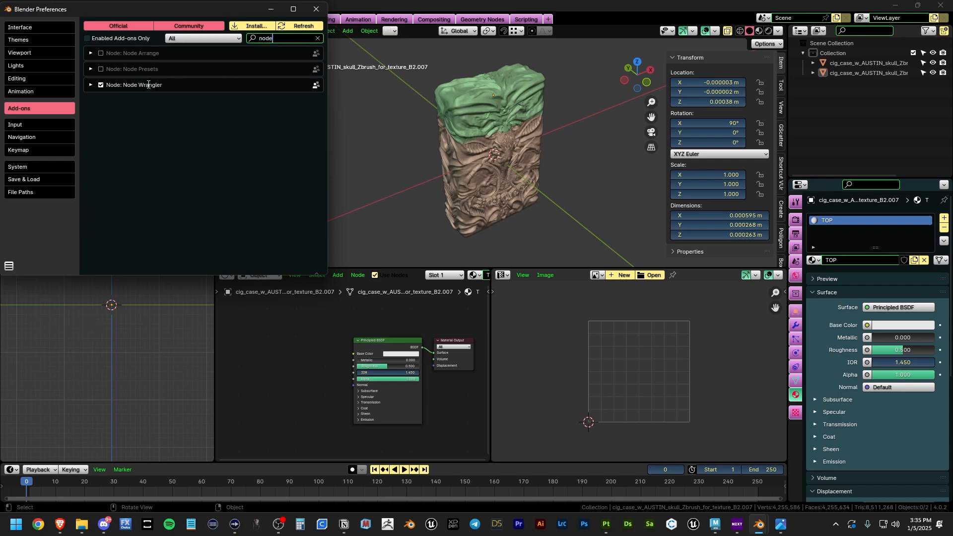
{"action": "left_click", "coordinate": [316, 9]}
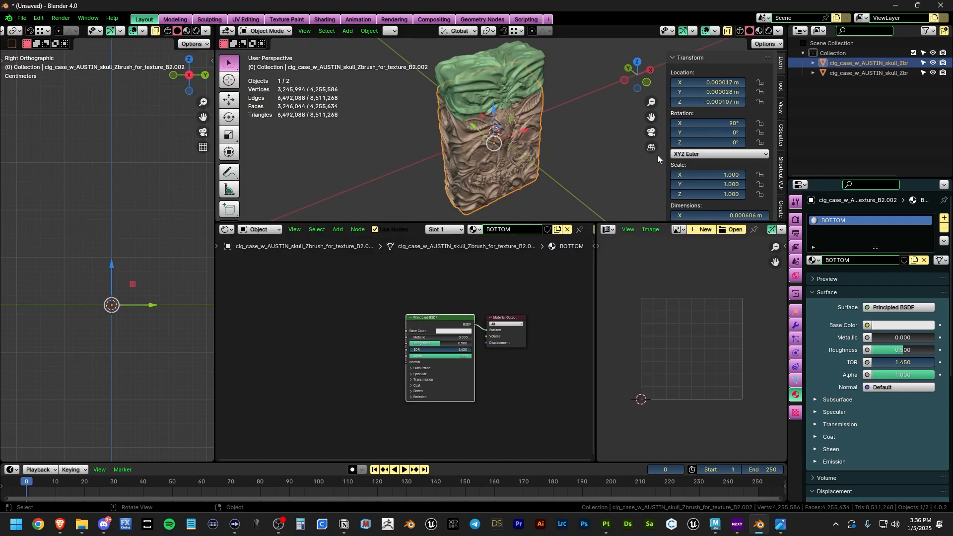
Step: Select the BOTTOM piece's Principled BSDF node and start the Ctrl+Shift+T texture setup
{"action": "left_click", "coordinate": [615, 154]}
{"action": "left_click", "coordinate": [514, 158]}
{"action": "middle_click_drag", "start_coordinate": [186, 317], "coordinate": [169, 331], "text": "shift"}
{"action": "left_click", "coordinate": [352, 319]}
{"action": "left_click", "coordinate": [431, 319]}
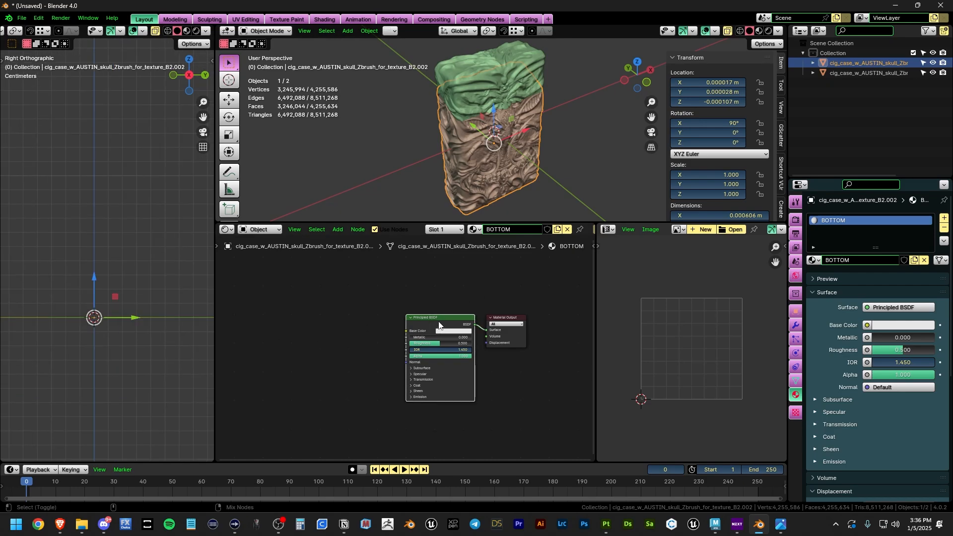
{"action": "key", "text": "ctrl+shift+t"}
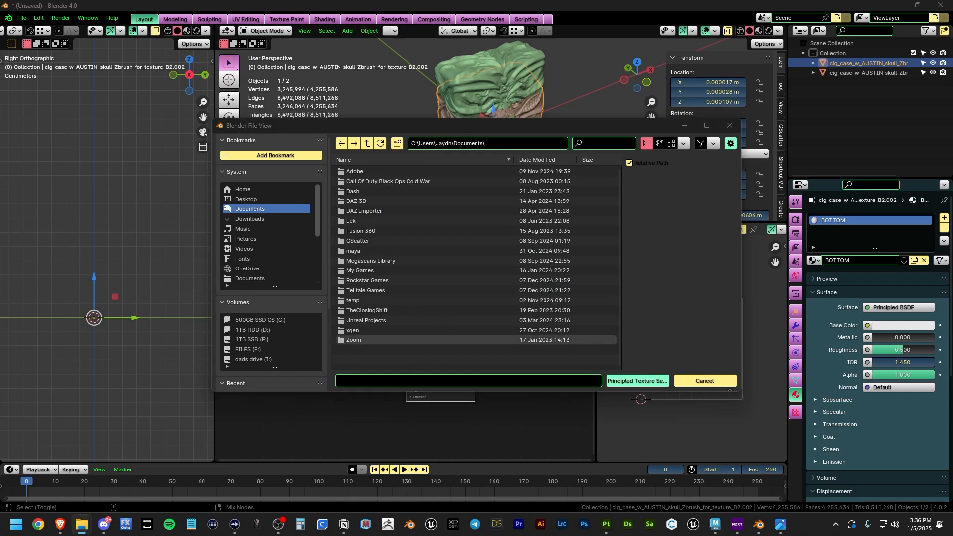
Step: Load the five BOTTOM texture maps from the renders textures folder into the material
{"action": "left_click", "coordinate": [516, 143]}
{"action": "type", "text": "F:\\Design\\Projects\\Work\\revenge\\renders\\textures"}
{"action": "key", "text": "Return"}
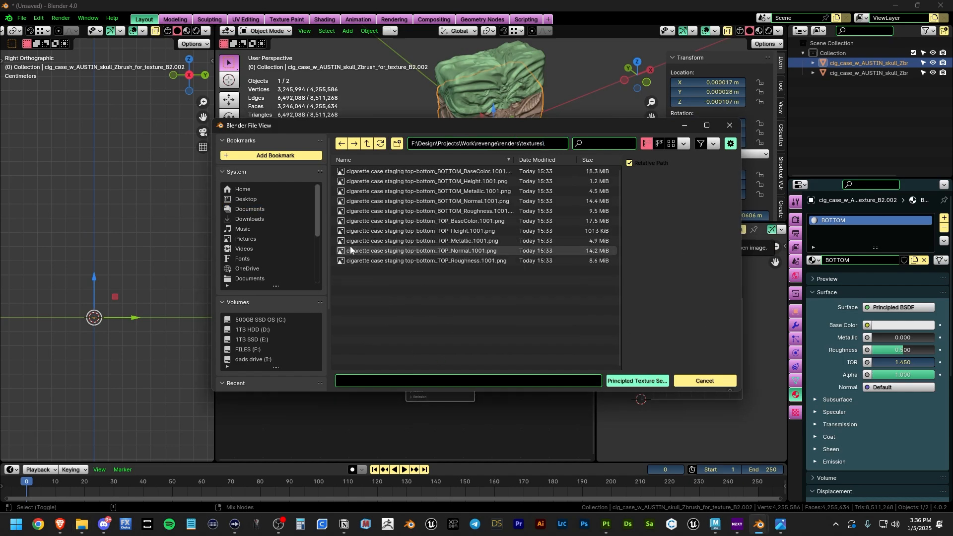
{"action": "left_click_drag", "start_coordinate": [457, 127], "coordinate": [460, 156]}
{"action": "left_click_drag", "start_coordinate": [442, 198], "coordinate": [440, 247]}
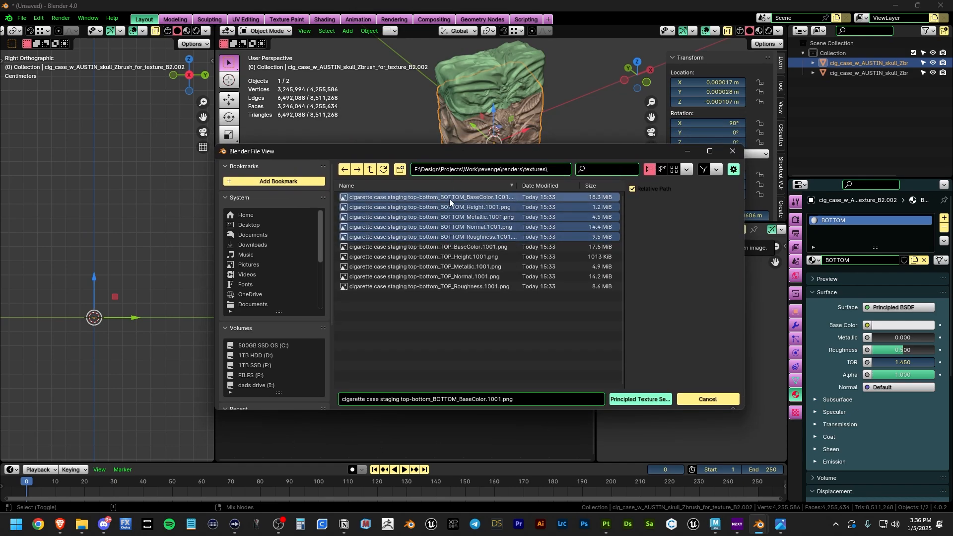
{"action": "left_click", "coordinate": [638, 401]}
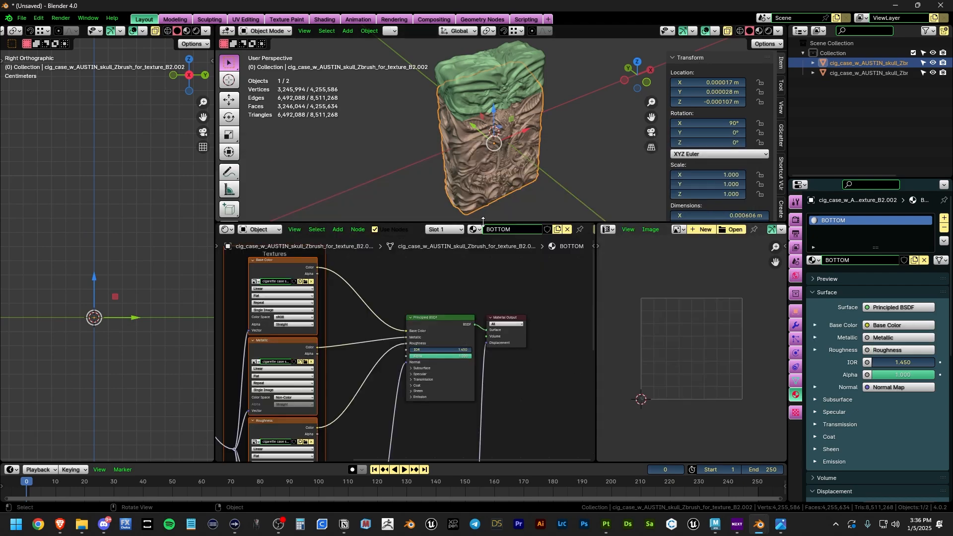
Step: Switch the node editor to the World shader and select its Background node
{"action": "left_click_drag", "start_coordinate": [483, 222], "coordinate": [483, 247]}
{"action": "scroll", "coordinate": [106, 318], "scroll_direction": "up", "scroll_amount": 2}
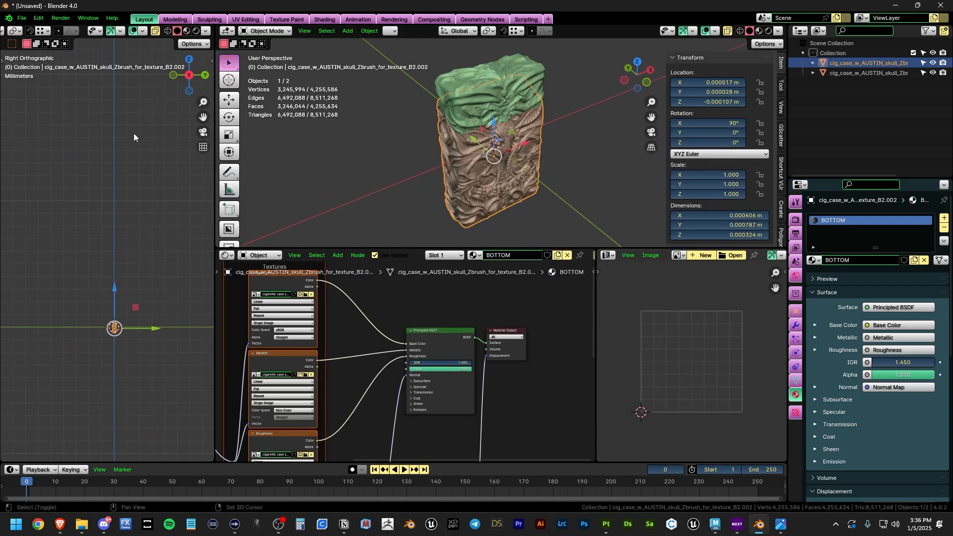
{"action": "left_click", "coordinate": [267, 259]}
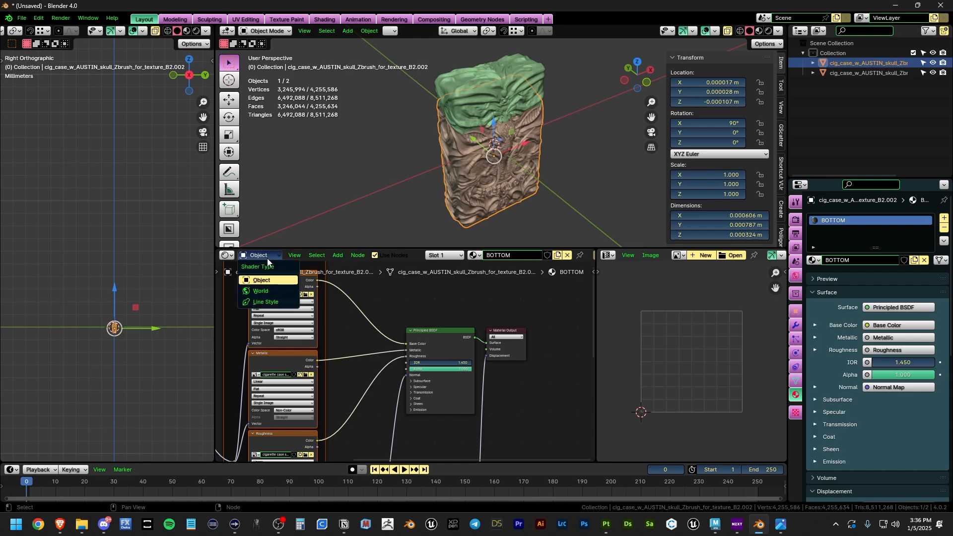
{"action": "left_click", "coordinate": [265, 291]}
{"action": "left_click", "coordinate": [478, 331]}
{"action": "left_click", "coordinate": [435, 330]}
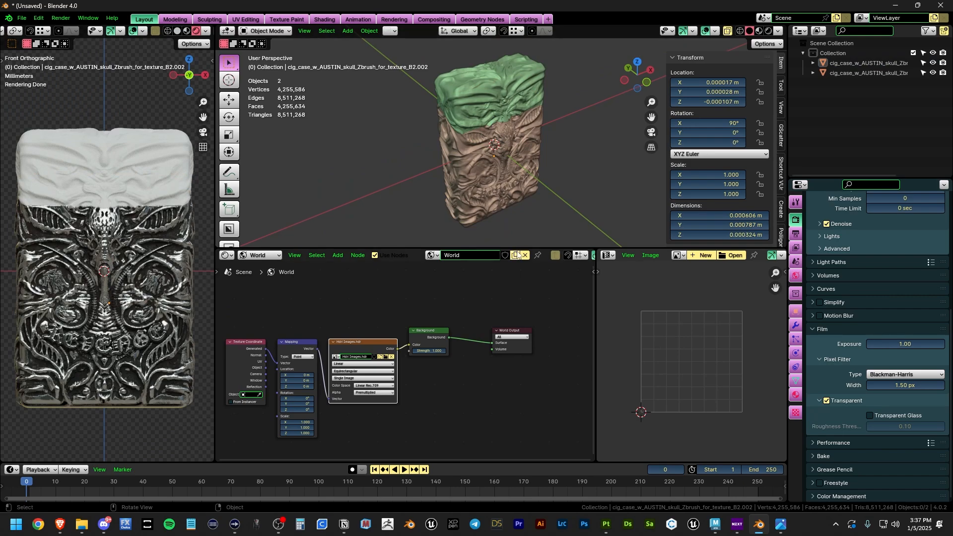
Step: Load the five exported TOP maps into the TOP piece's Principled BSDF material
{"action": "left_click", "coordinate": [500, 100]}
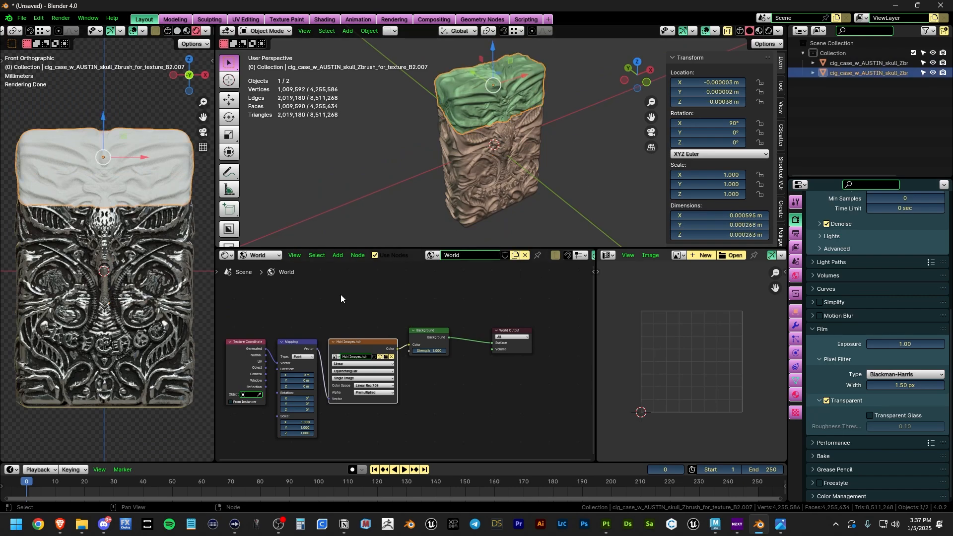
{"action": "left_click", "coordinate": [260, 255]}
{"action": "left_click", "coordinate": [255, 276]}
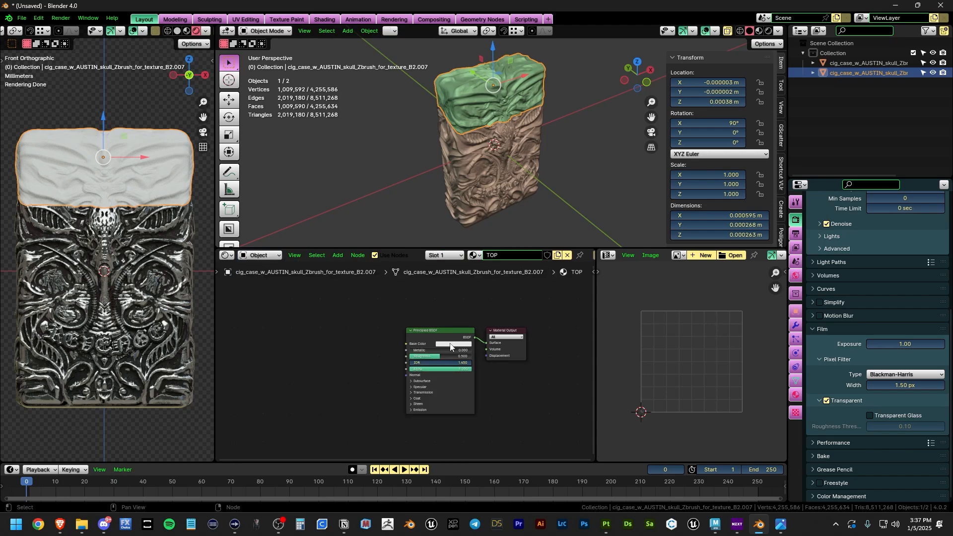
{"action": "left_click", "coordinate": [443, 336]}
{"action": "key", "text": "ctrl+shift+t"}
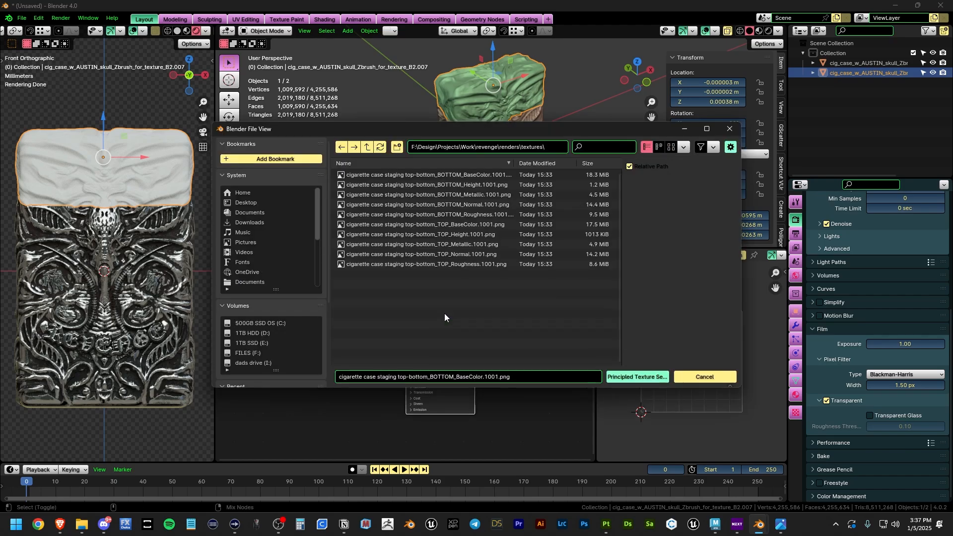
{"action": "left_click", "coordinate": [448, 224]}
{"action": "left_click", "coordinate": [453, 265], "text": "shift"}
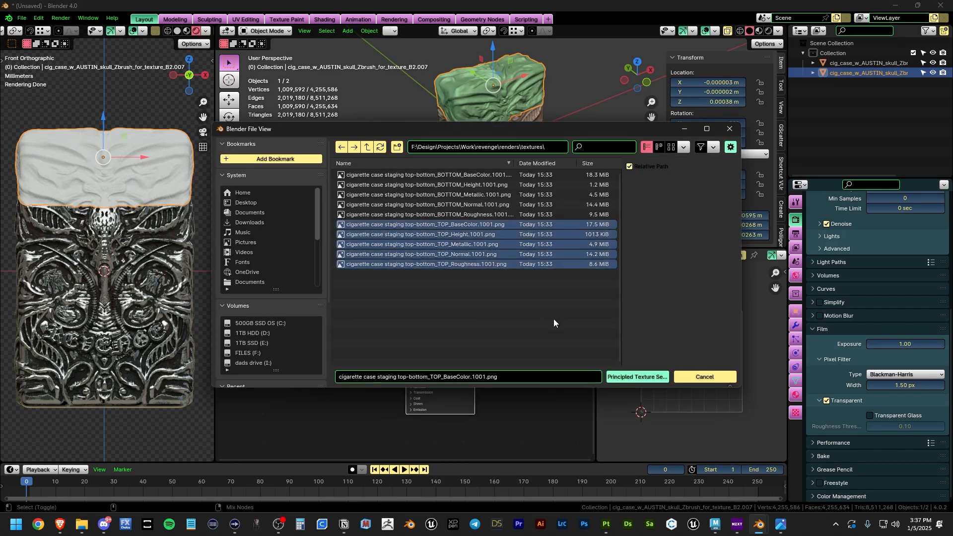
{"action": "left_click", "coordinate": [626, 376]}
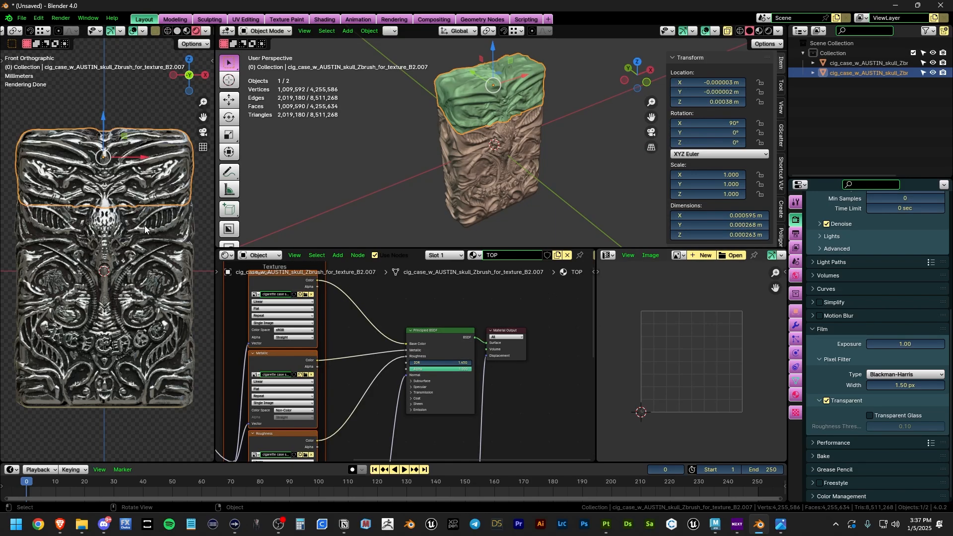
{"action": "left_click", "coordinate": [135, 111]}
{"action": "left_click_drag", "start_coordinate": [427, 247], "coordinate": [427, 246]}
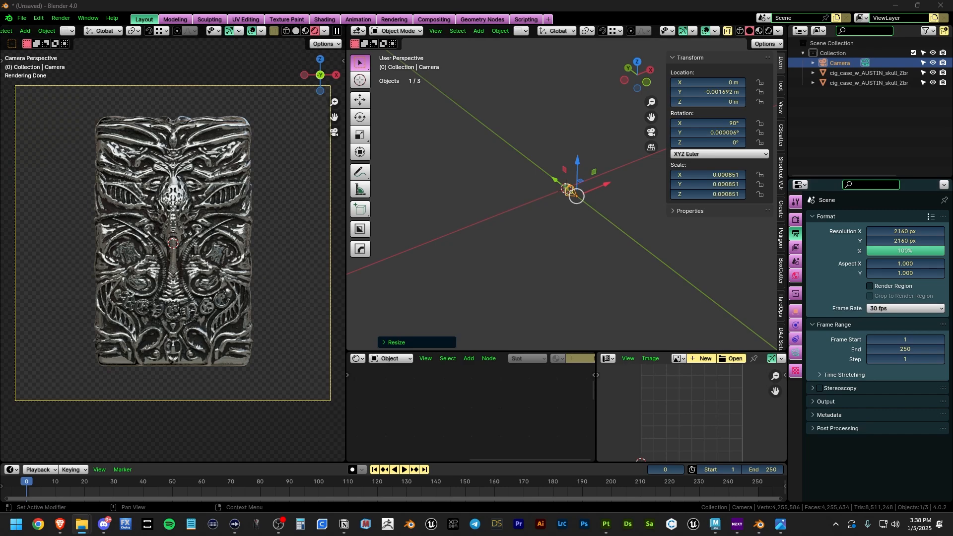
{"action": "left_click_drag", "start_coordinate": [0, 126], "coordinate": [408, 121]}
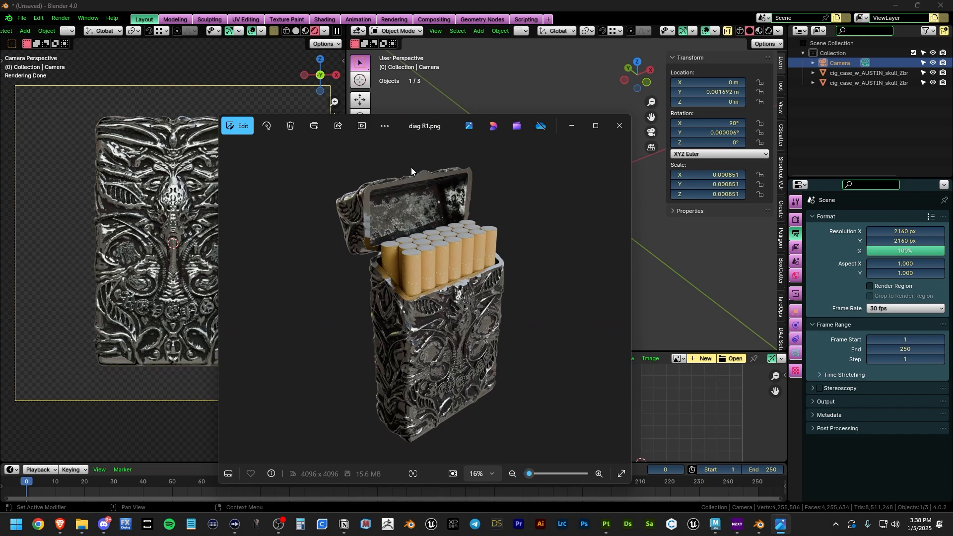
{"action": "left_click", "coordinate": [621, 302]}
{"action": "left_click", "coordinate": [621, 301]}
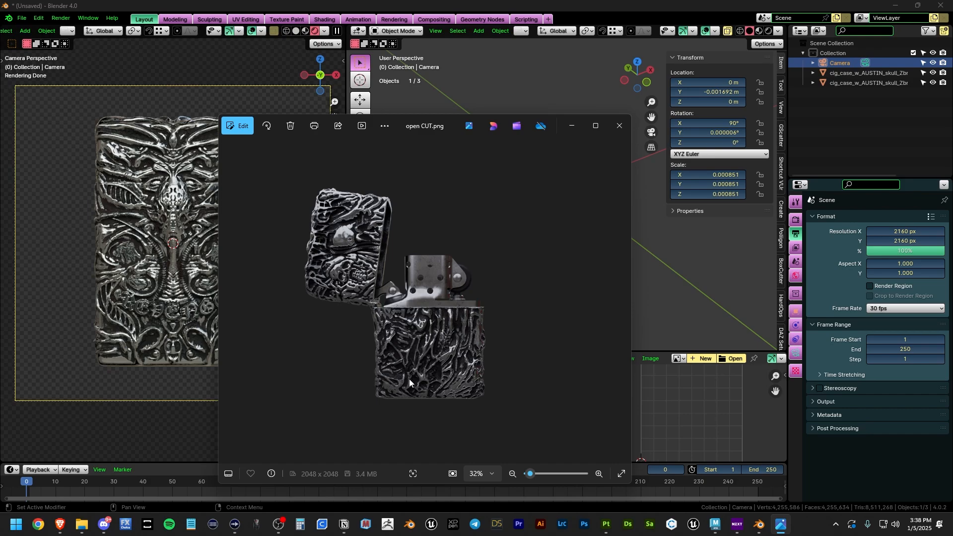
{"action": "left_click_drag", "start_coordinate": [404, 122], "coordinate": [524, 99]}
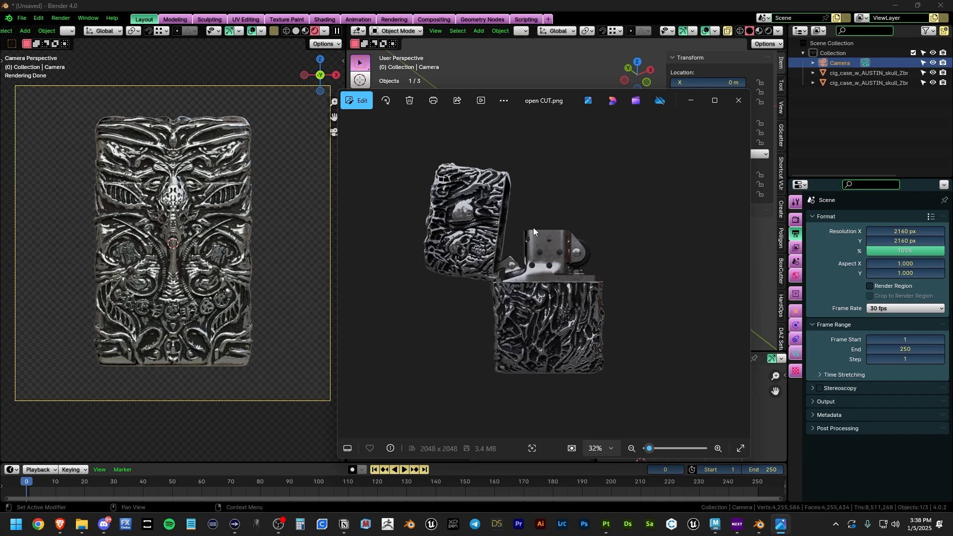
{"action": "scroll", "coordinate": [561, 355], "scroll_direction": "up", "scroll_amount": 4}
{"action": "scroll", "coordinate": [432, 328], "scroll_direction": "up", "scroll_amount": 3}
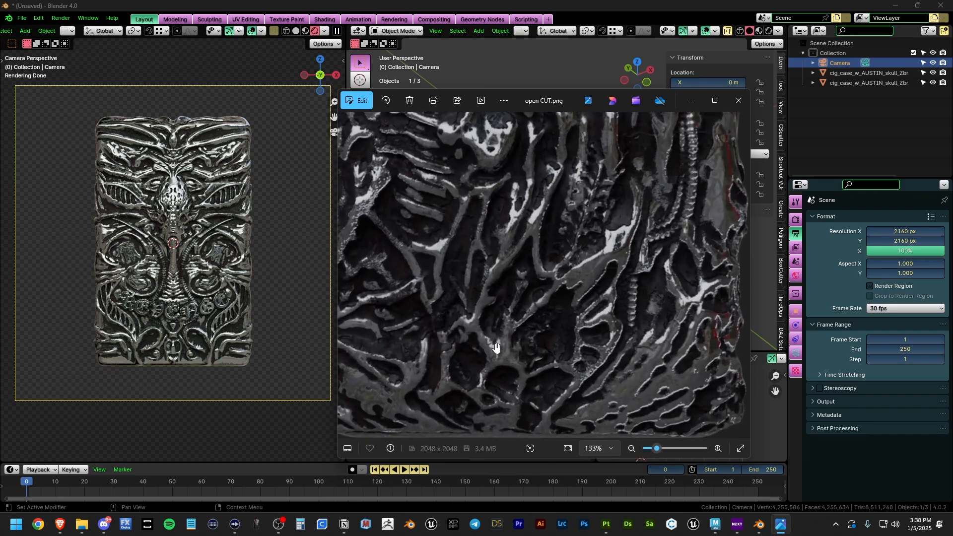
{"action": "scroll", "coordinate": [452, 337], "scroll_direction": "up", "scroll_amount": 2}
{"action": "scroll", "coordinate": [452, 338], "scroll_direction": "down", "scroll_amount": 3}
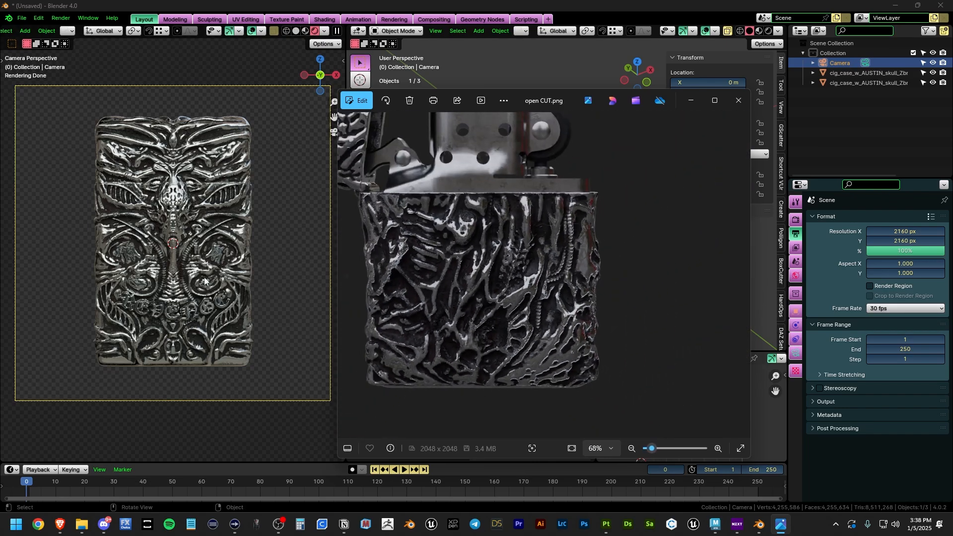
{"action": "scroll", "coordinate": [233, 182], "scroll_direction": "up", "scroll_amount": 5}
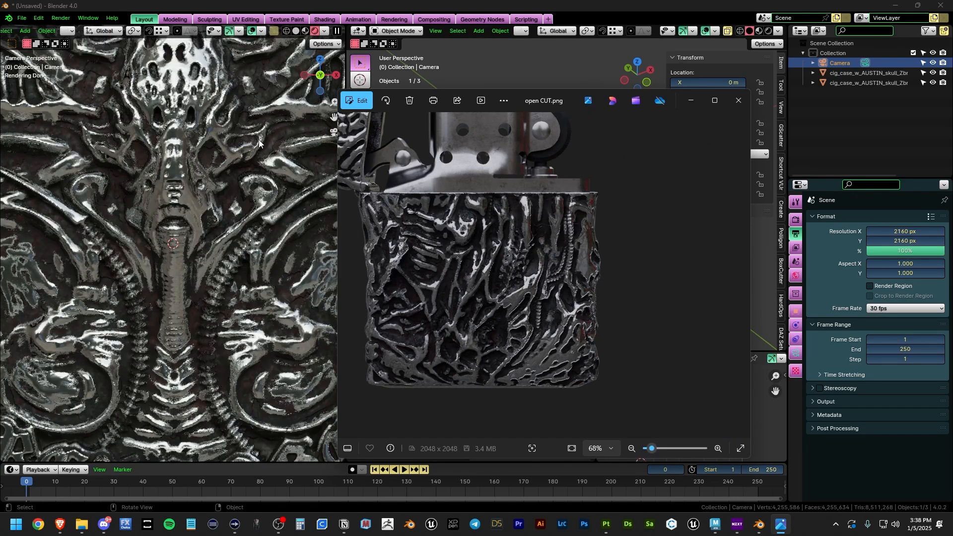
{"action": "scroll", "coordinate": [193, 283], "scroll_direction": "down", "scroll_amount": 10}
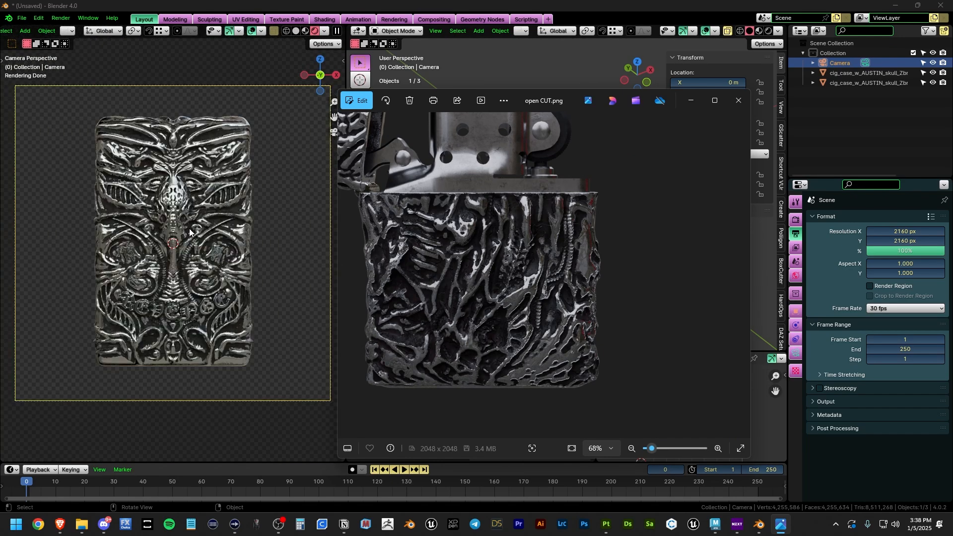
{"action": "left_click", "coordinate": [536, 58]}
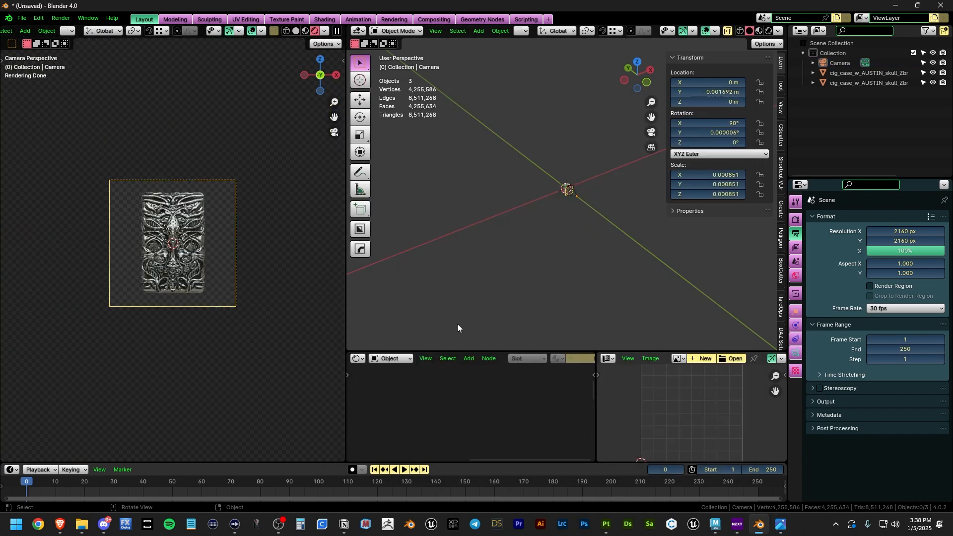
{"action": "scroll", "coordinate": [209, 259], "scroll_direction": "up", "scroll_amount": 6}
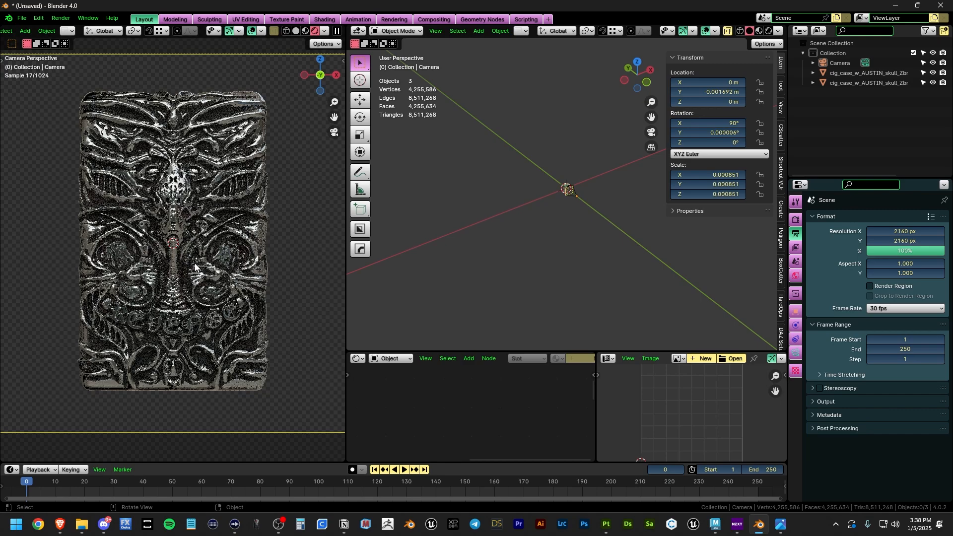
{"action": "scroll", "coordinate": [233, 245], "scroll_direction": "down", "scroll_amount": 1}
{"action": "middle_click_drag", "start_coordinate": [234, 244], "coordinate": [247, 268], "text": "shift"}
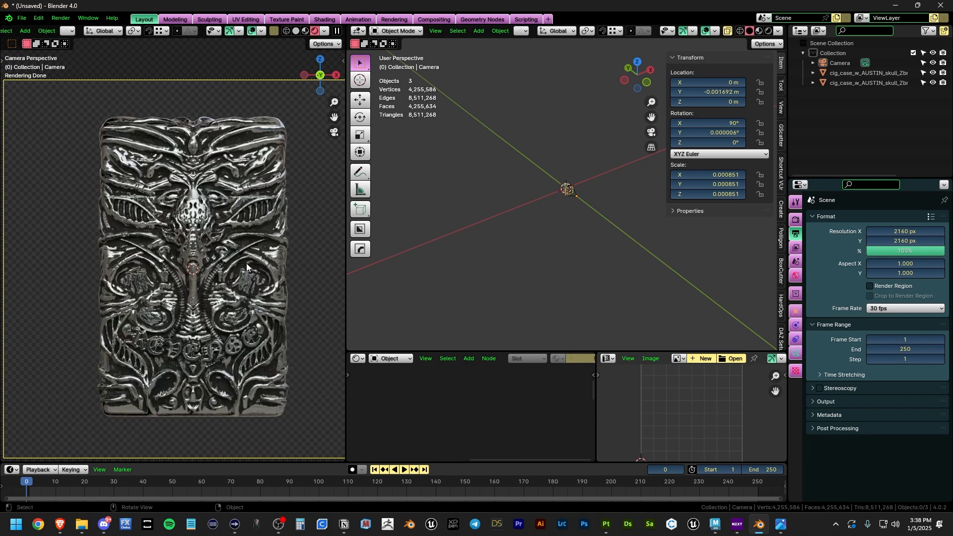